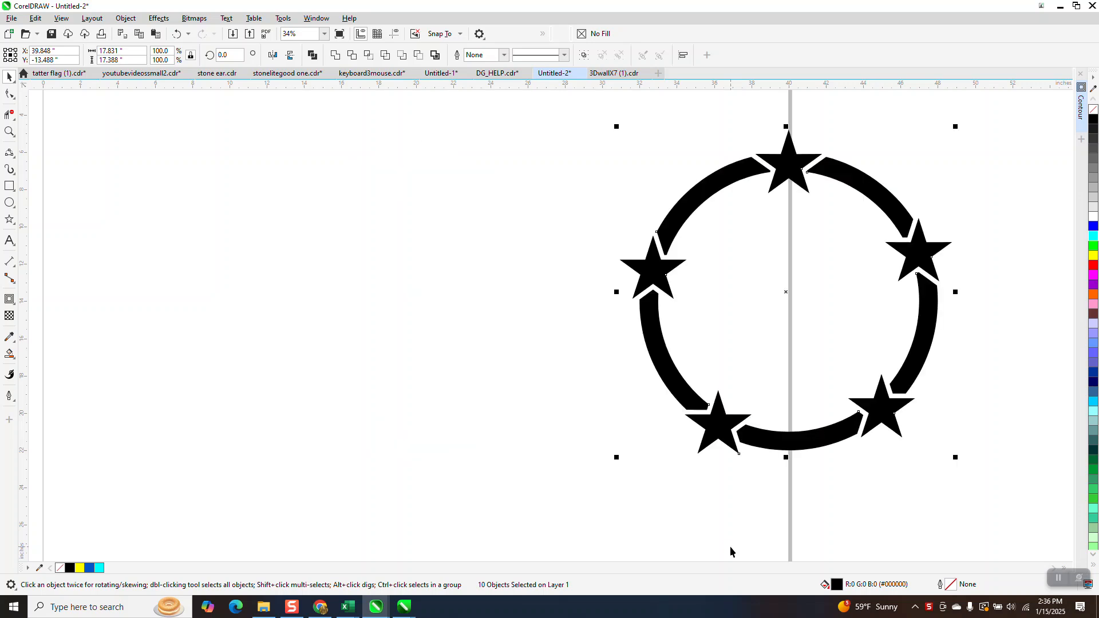
# Draw a circle in the empty area of the page and set its diameter to 15 inches.
pyautogui.click(9, 203)
pyautogui.moveTo(568, 192); pyautogui.dragTo(316, 445)
pyautogui.click(118, 51)
pyautogui.write('15')
pyautogui.press('Return')
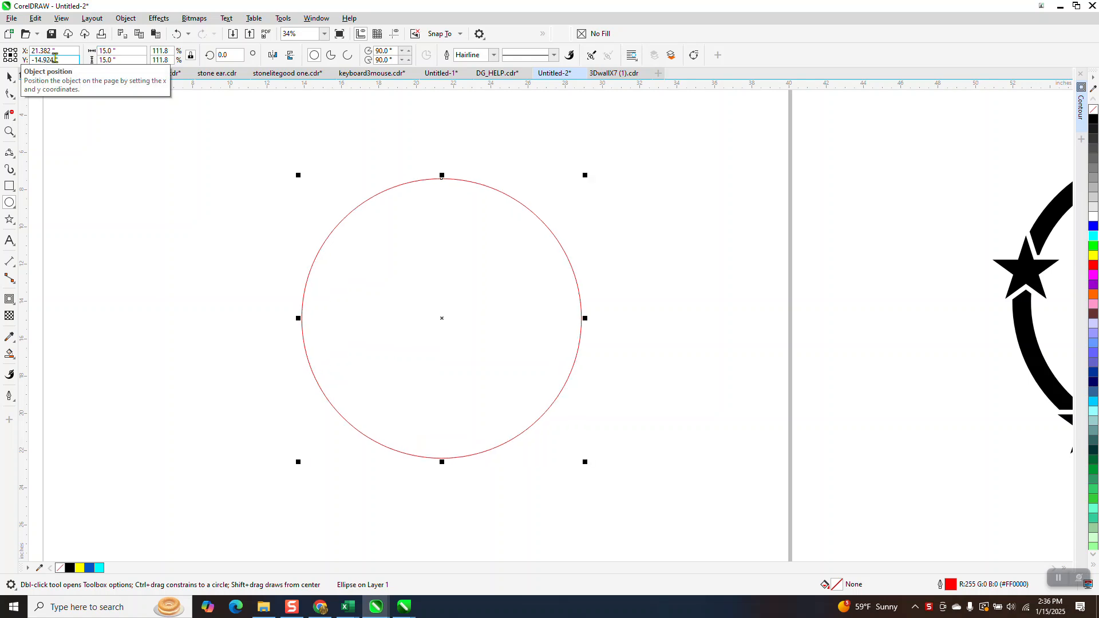
# Create a concentric copy of the circle with a diameter of 16 inches.
pyautogui.click(102, 51)
pyautogui.write('16')
pyautogui.press('Return')
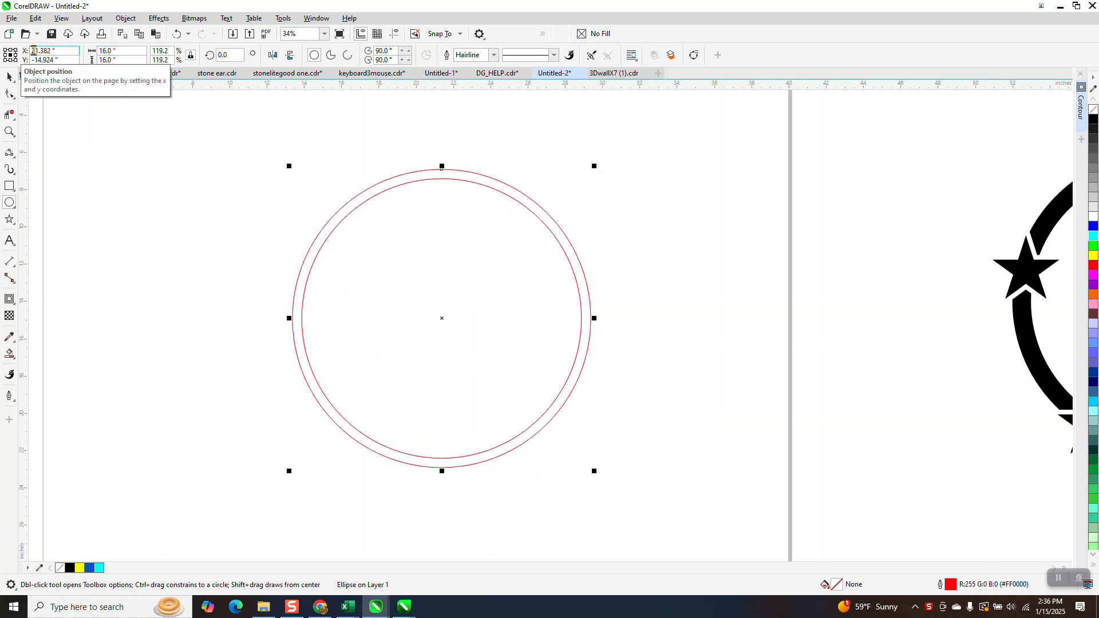
# Create another concentric copy from the outer circle with a diameter of 14 inches.
pyautogui.click(9, 77)
pyautogui.click(387, 196)
pyautogui.click(403, 147)
pyautogui.click(407, 193)
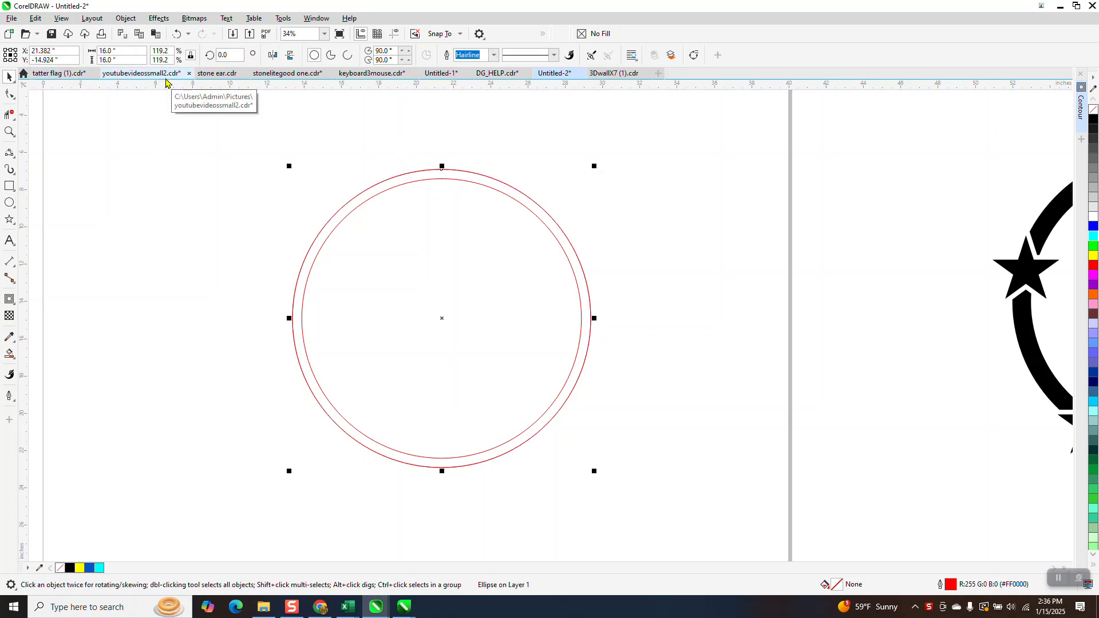
pyautogui.doubleClick(119, 50)
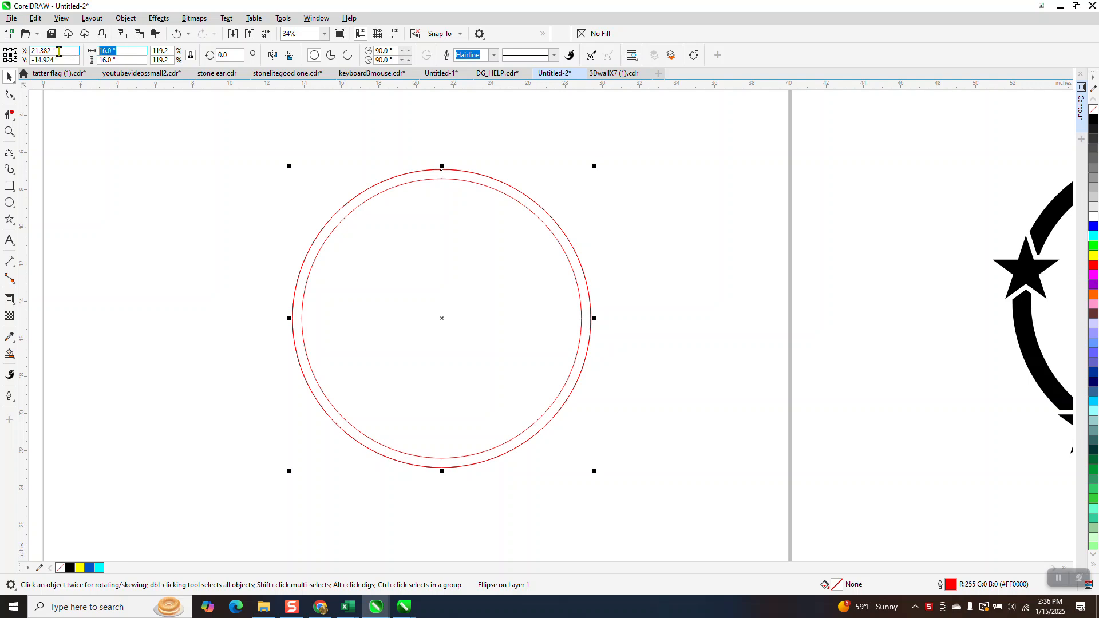
pyautogui.write('14')
pyautogui.press('Return')
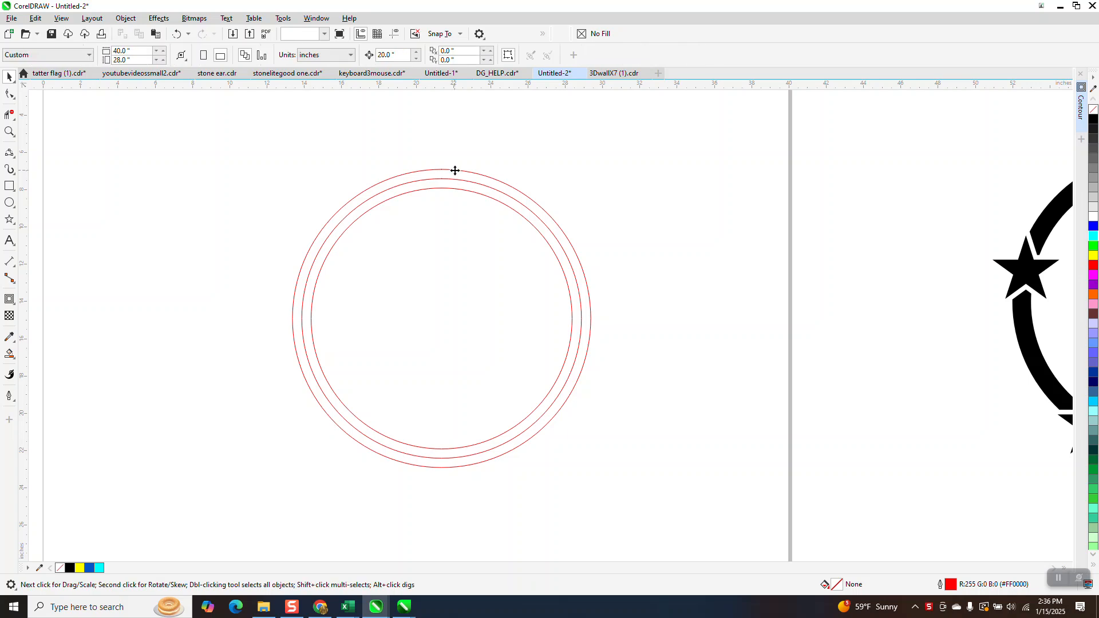
# Move the 16-inch and 14-inch circles 20 inches to the left, leaving the 15-inch circle in place.
pyautogui.click(455, 169)
pyautogui.press('Left')
pyautogui.click(455, 190)
pyautogui.press('Left')
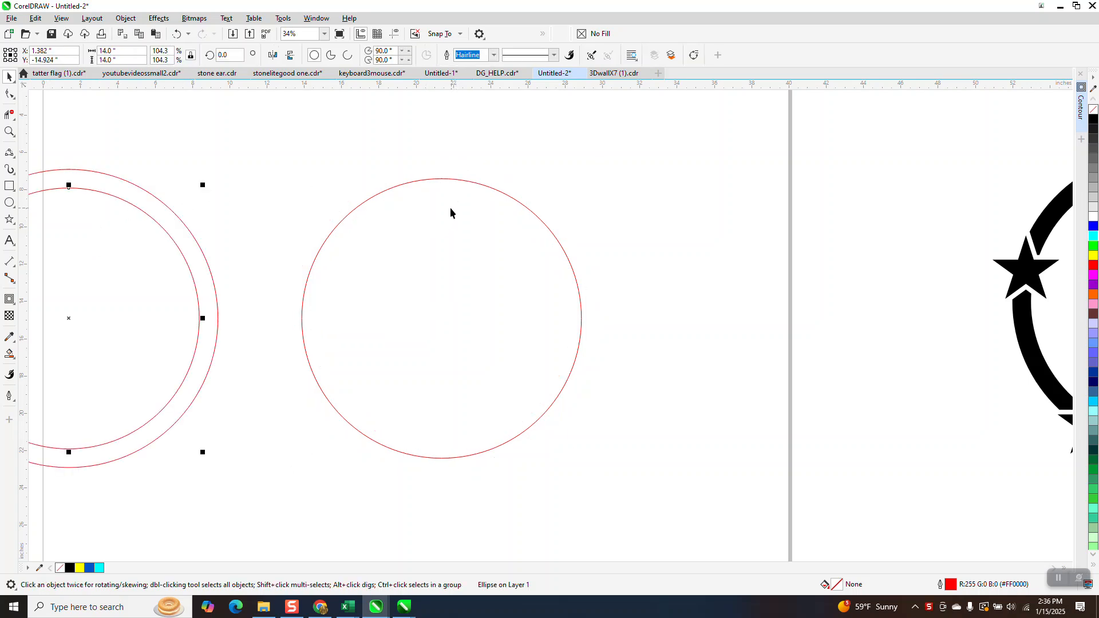
# Draw a five-pointed star about 2.7 inches wide above the 15-inch circle and place a copy beside it.
pyautogui.click(9, 219)
pyautogui.moveTo(494, 120)
pyautogui.mouseDown()
pyautogui.moveTo(442, 160)
pyautogui.moveTo(435, 179)
pyautogui.mouseUp()
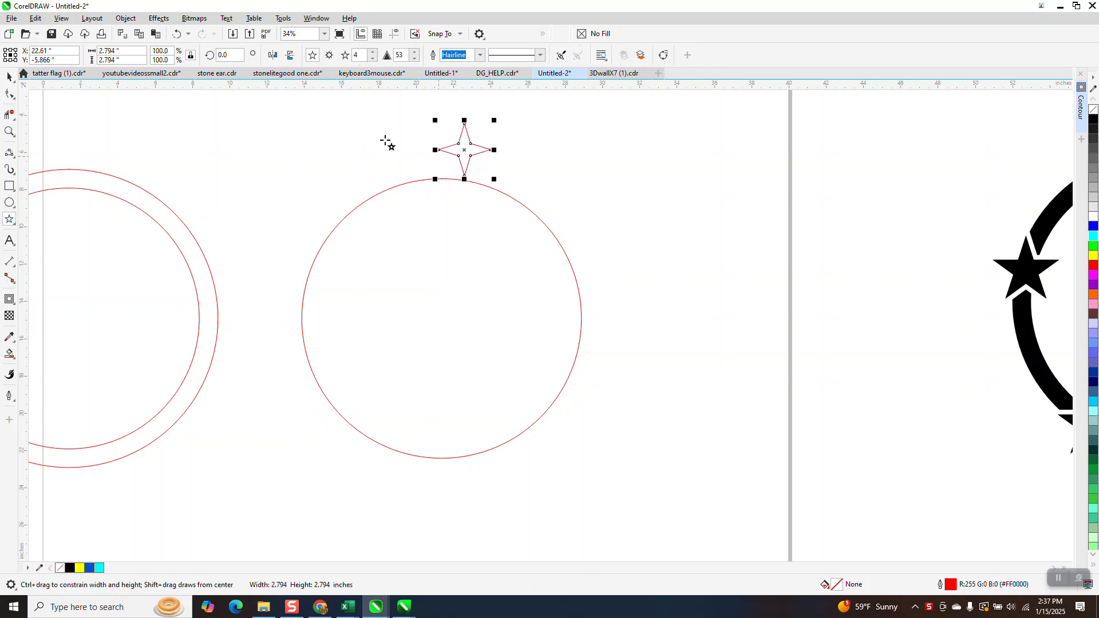
pyautogui.click(373, 51)
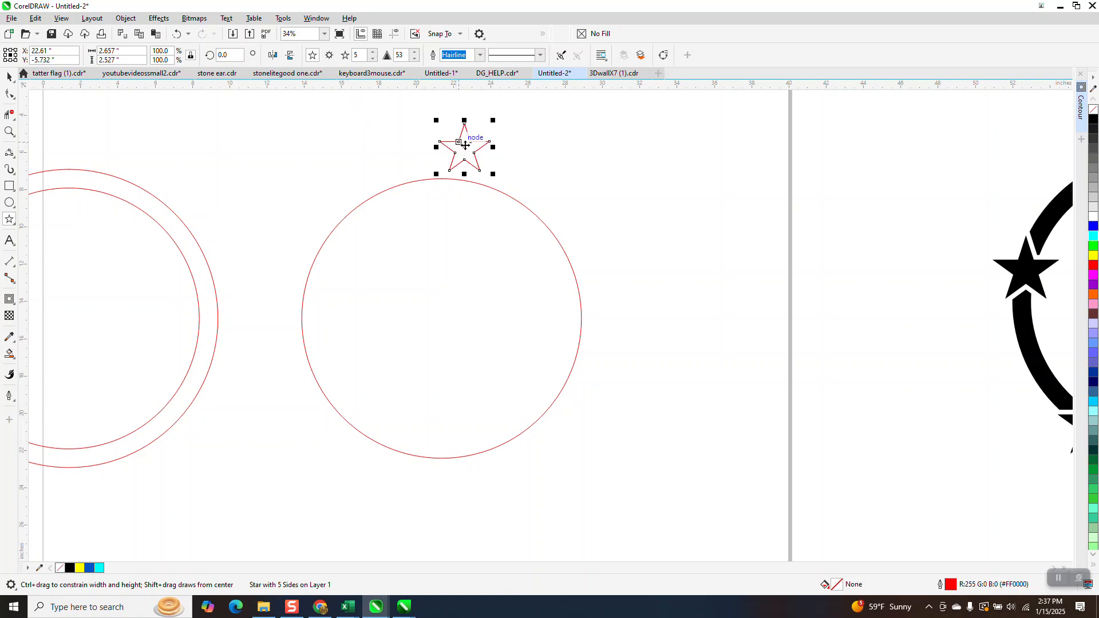
pyautogui.moveTo(465, 145); pyautogui.dragTo(555, 145)
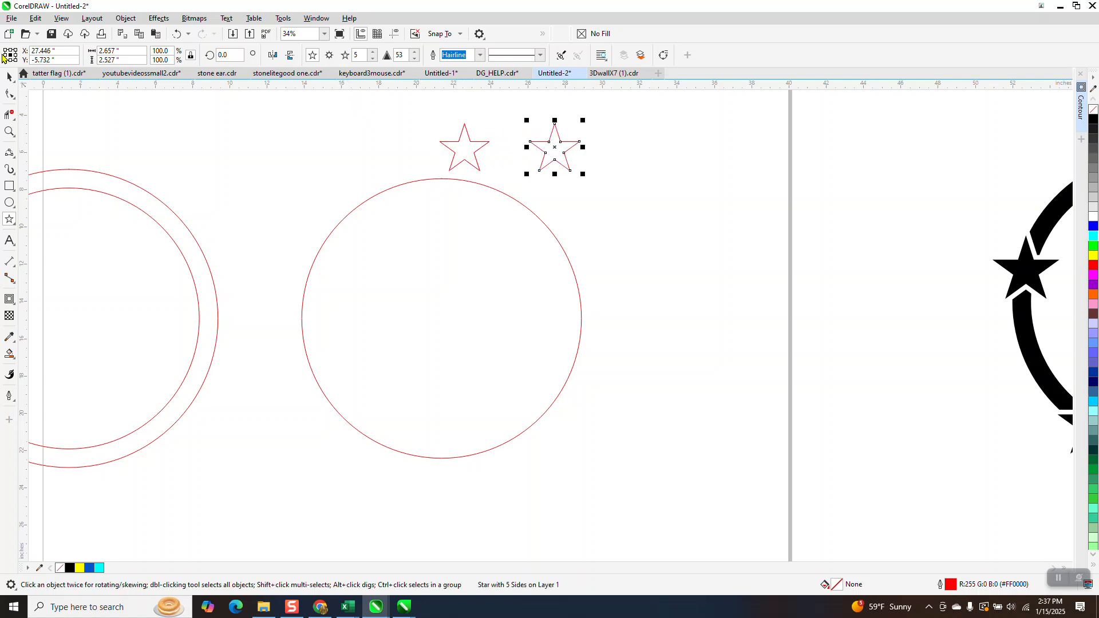
pyautogui.click(9, 76)
pyautogui.moveTo(441, 112); pyautogui.dragTo(277, 108)
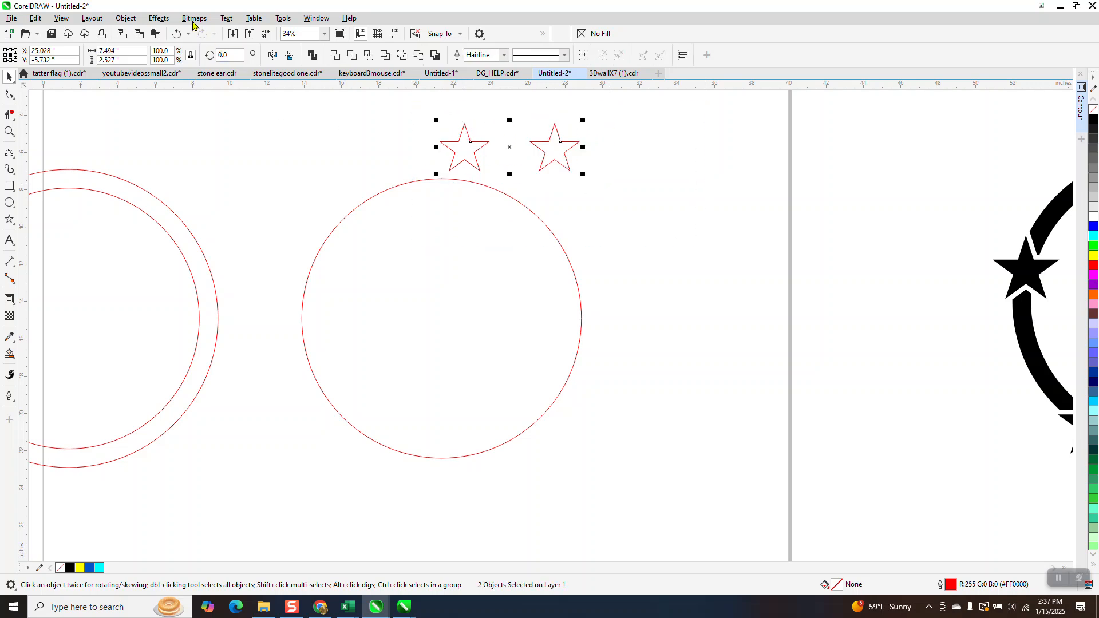
pyautogui.click(158, 18)
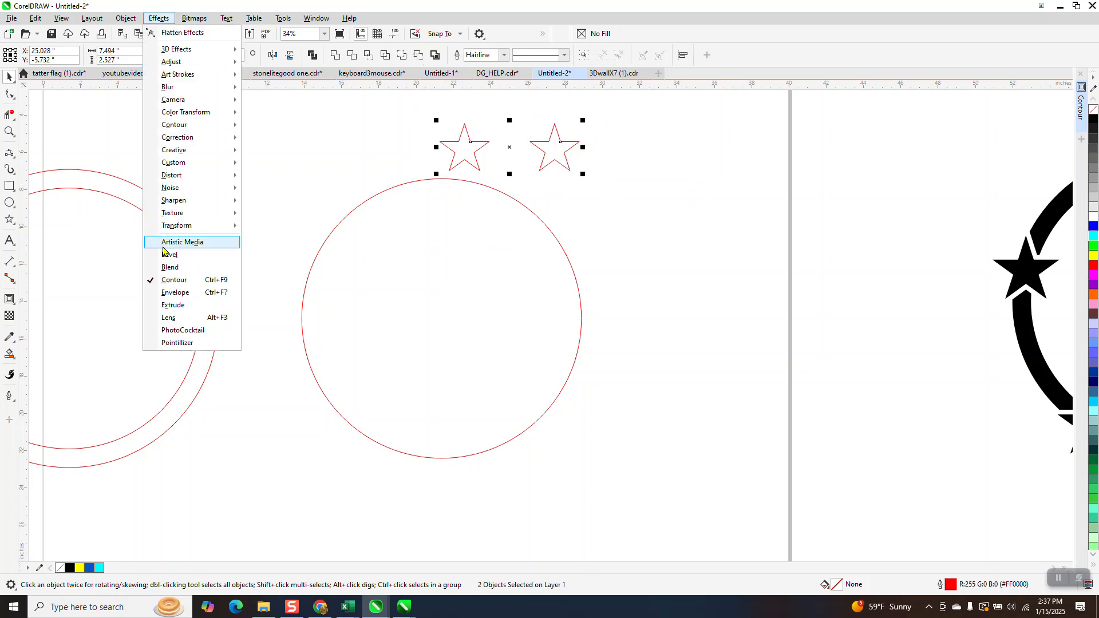
pyautogui.click(163, 247)
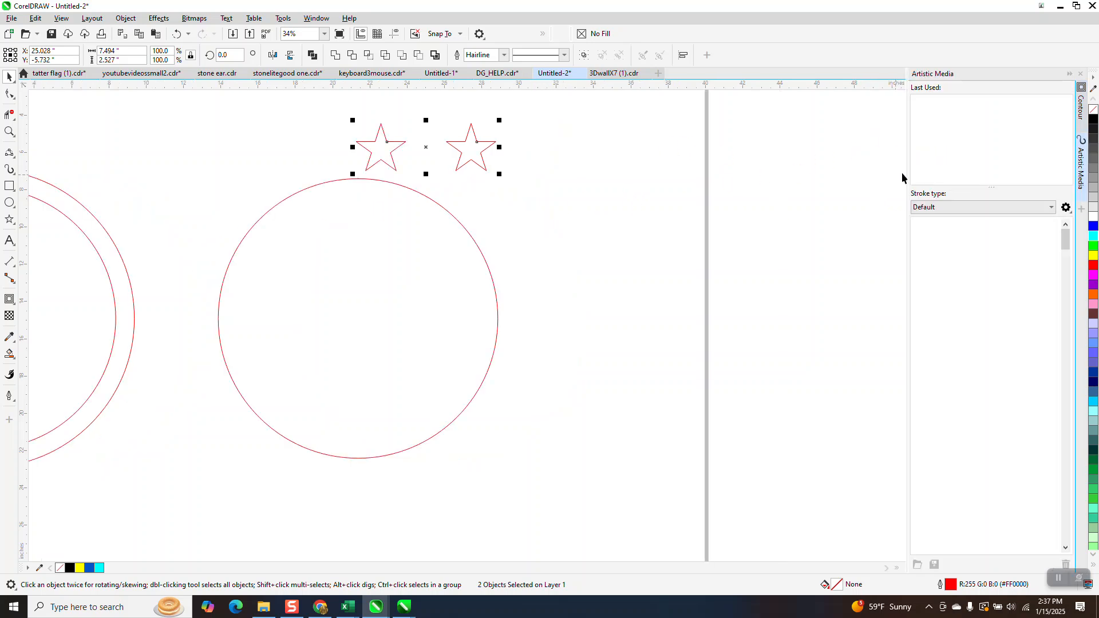
pyautogui.click(1079, 76)
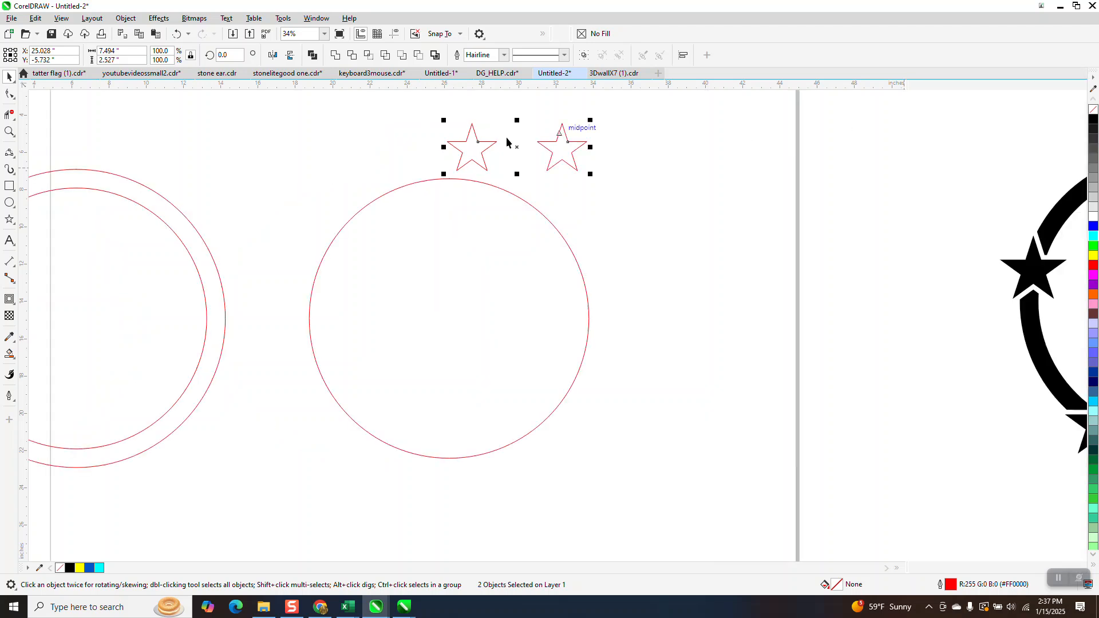
# Blend the two stars with 3 intermediate steps.
pyautogui.moveTo(390, 116); pyautogui.dragTo(679, 219)
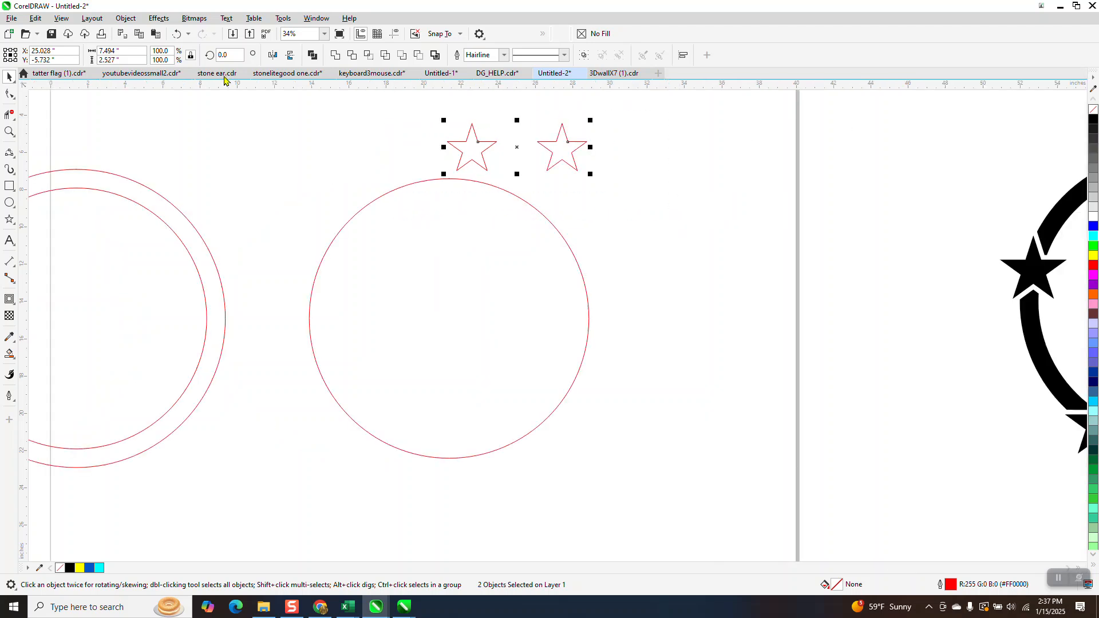
pyautogui.click(158, 18)
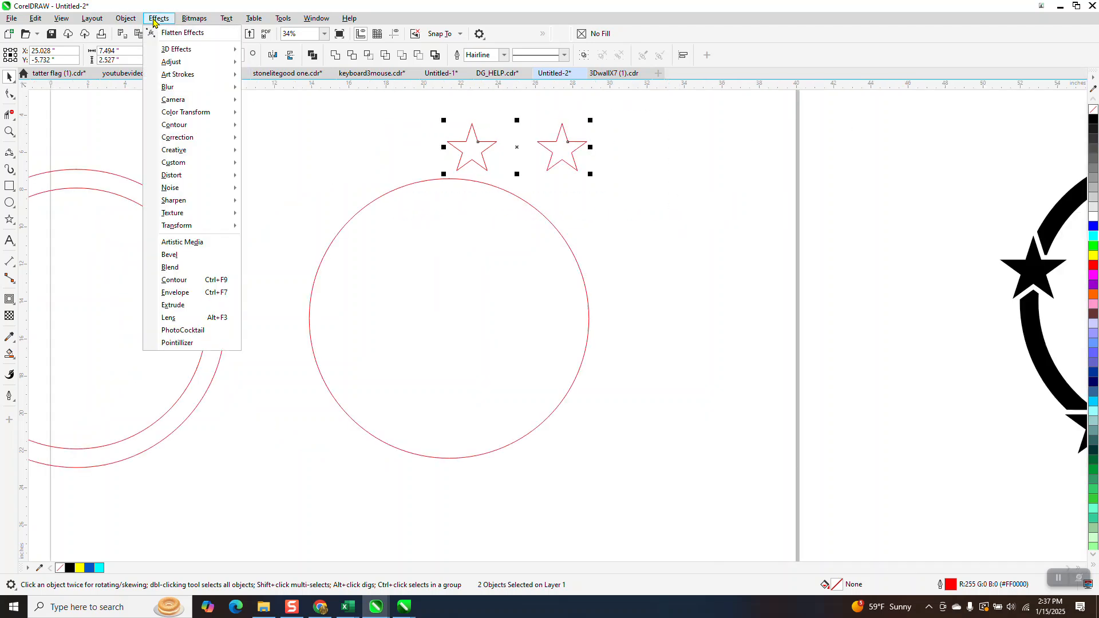
pyautogui.click(170, 268)
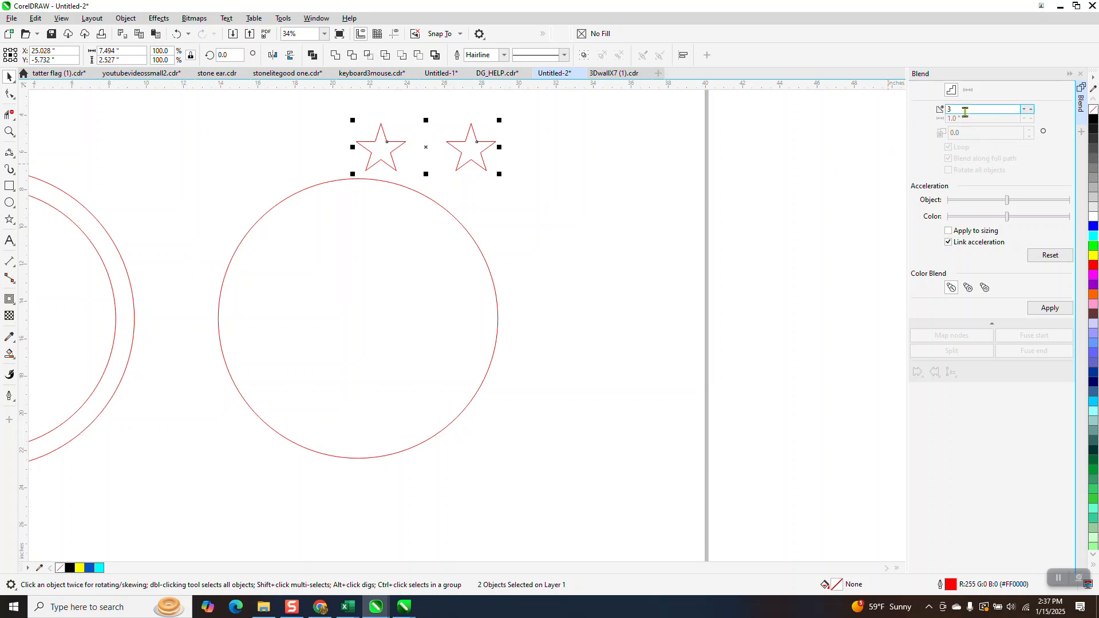
pyautogui.click(1042, 309)
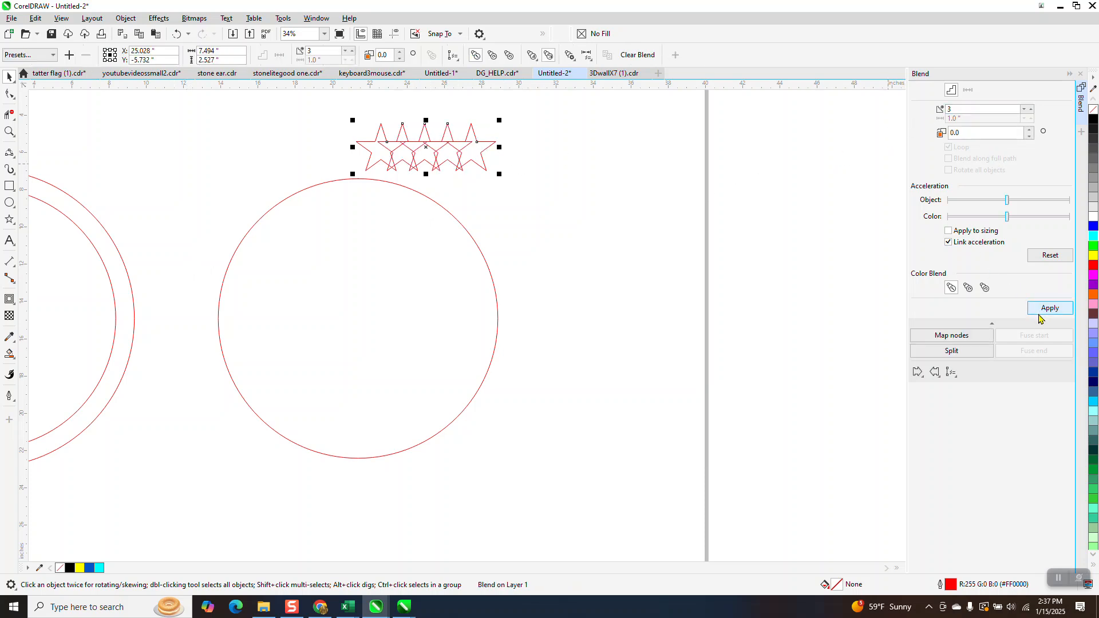
# Attach the star blend to the 15-inch circle as its new path and spread the stars along the full path.
pyautogui.click(951, 372)
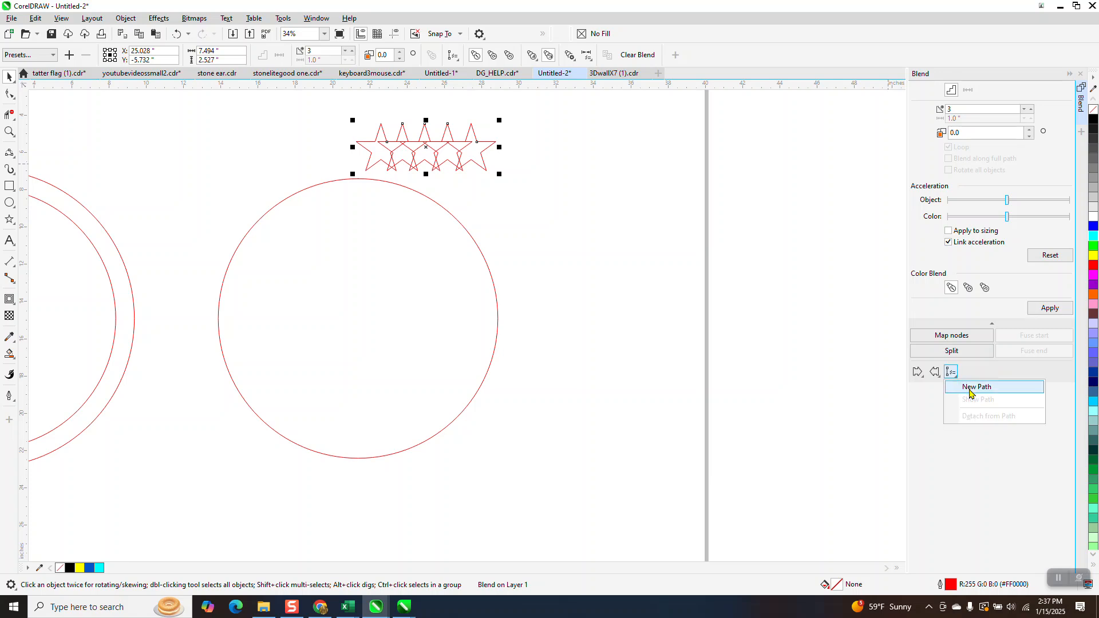
pyautogui.click(958, 387)
pyautogui.click(445, 208)
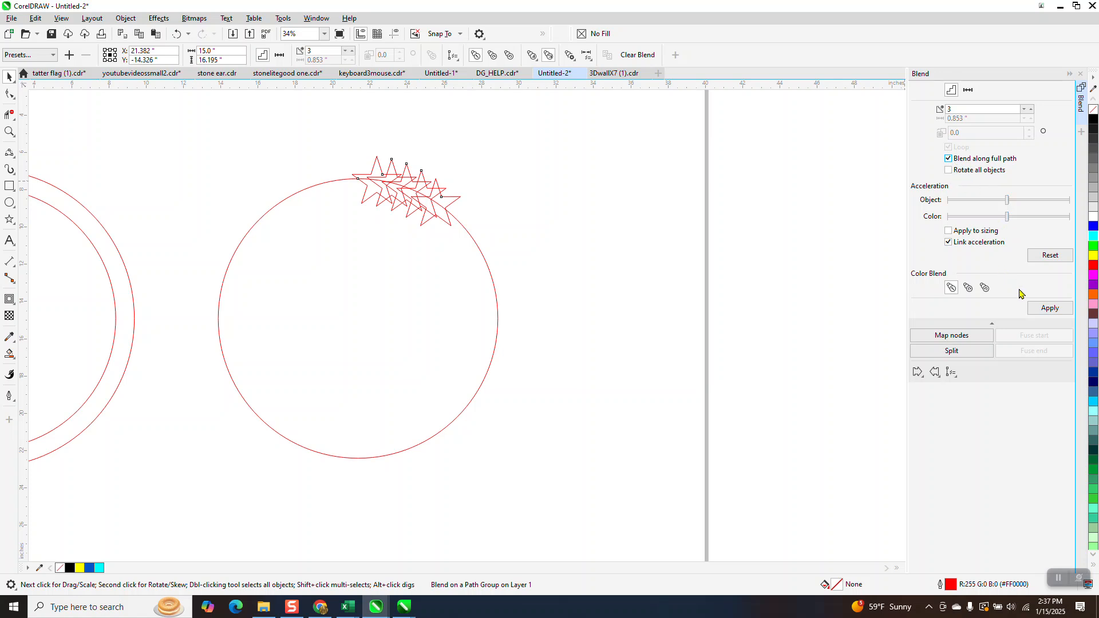
pyautogui.click(1036, 310)
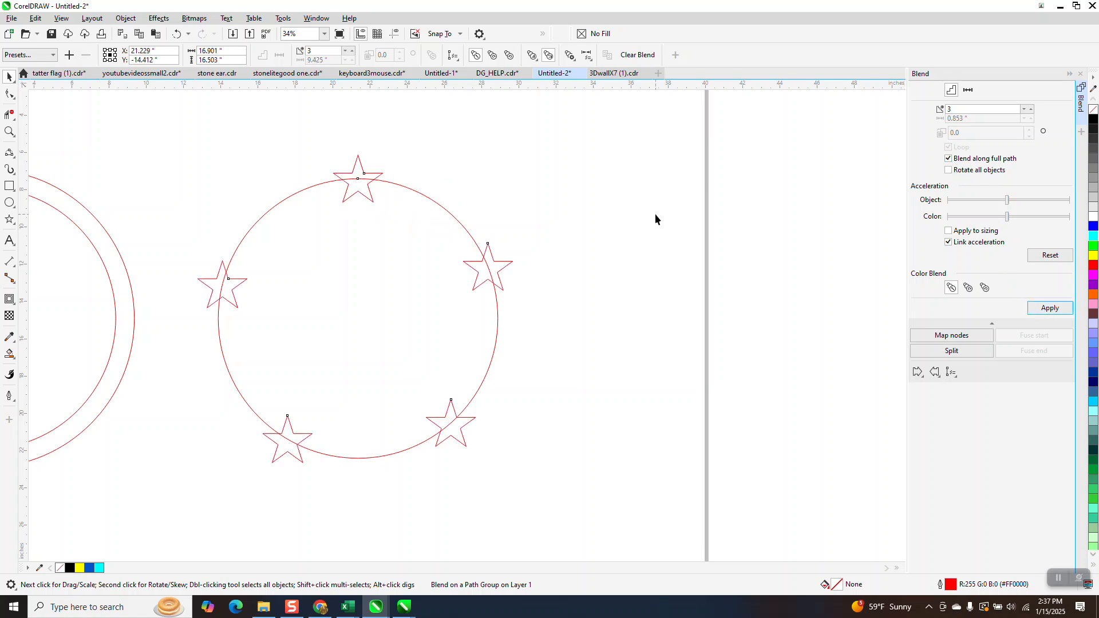
# Break the star blend apart from its circular path.
pyautogui.scroll(-3, 654, 214)
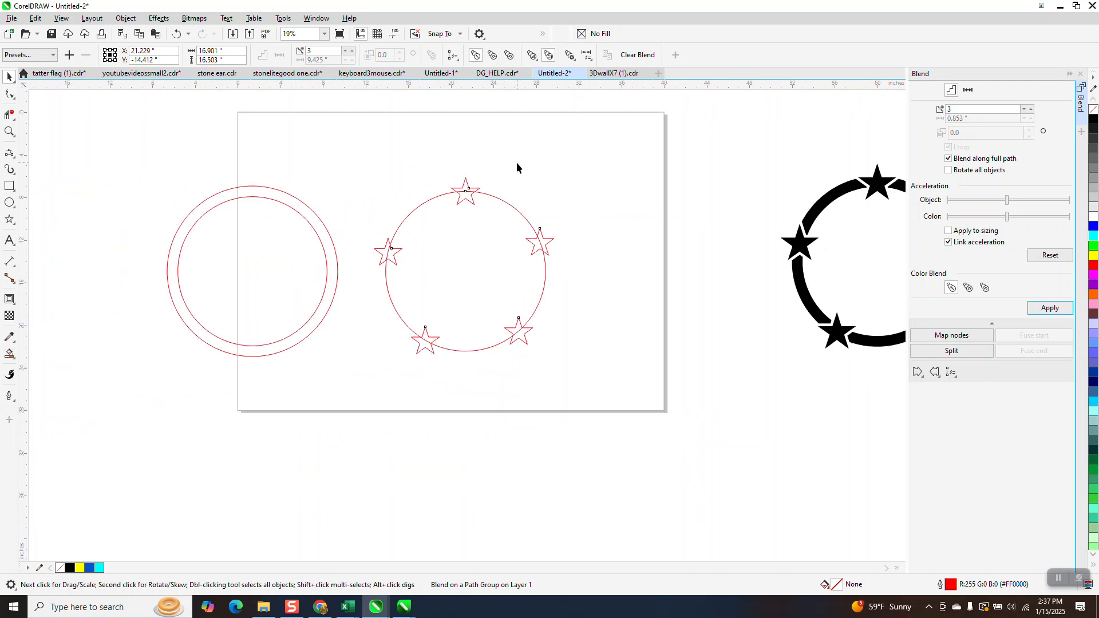
pyautogui.click(506, 193)
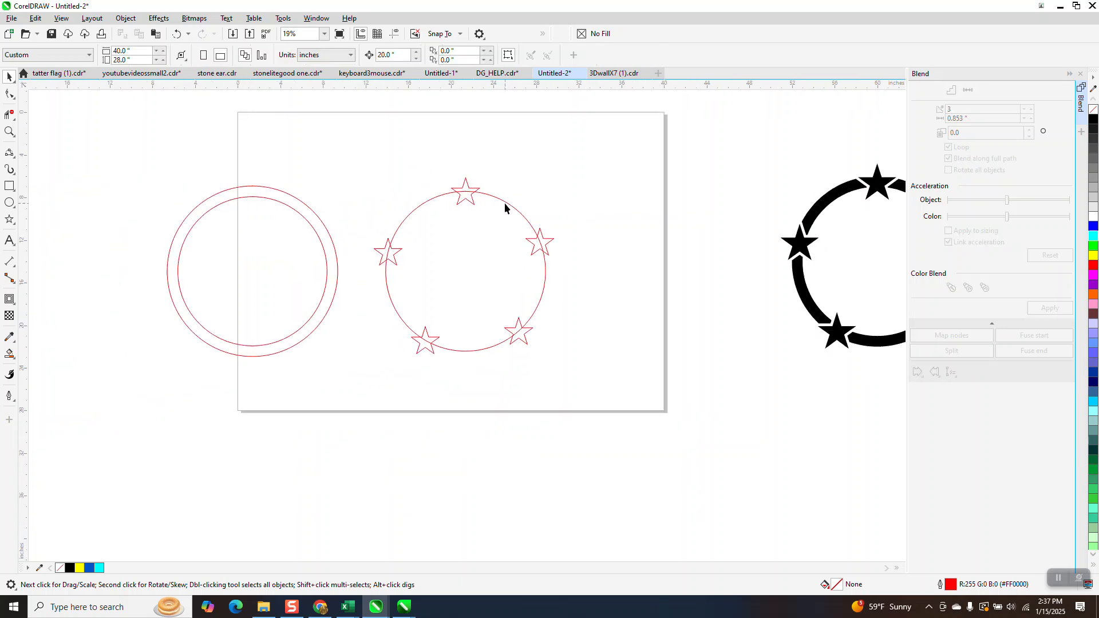
pyautogui.click(505, 203)
pyautogui.moveTo(356, 142); pyautogui.dragTo(607, 380)
pyautogui.click(126, 19)
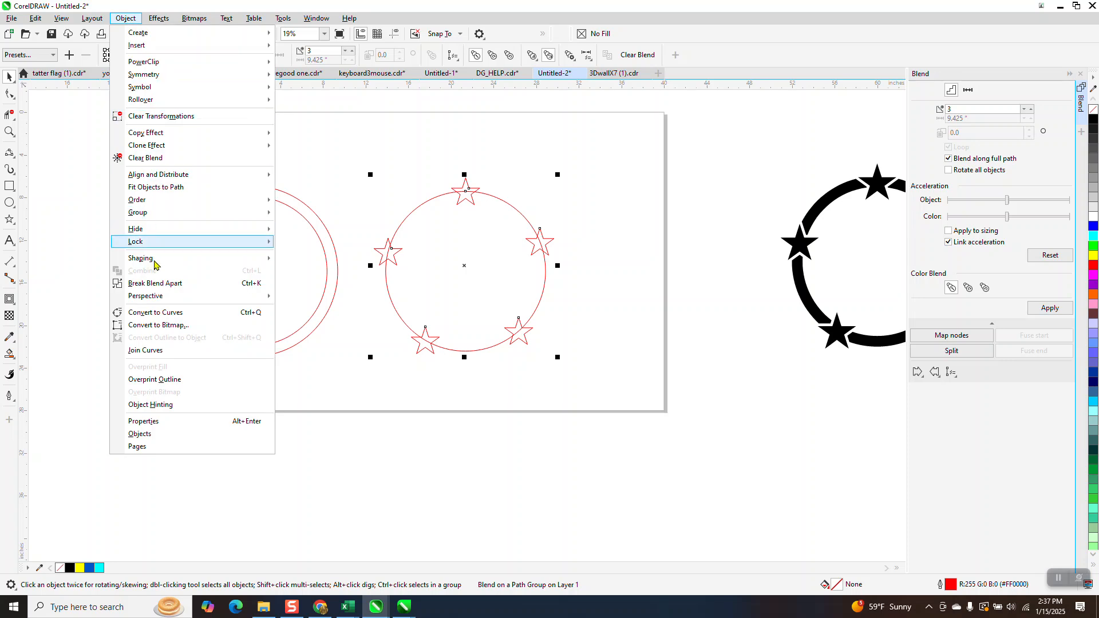
pyautogui.click(162, 283)
pyautogui.click(275, 165)
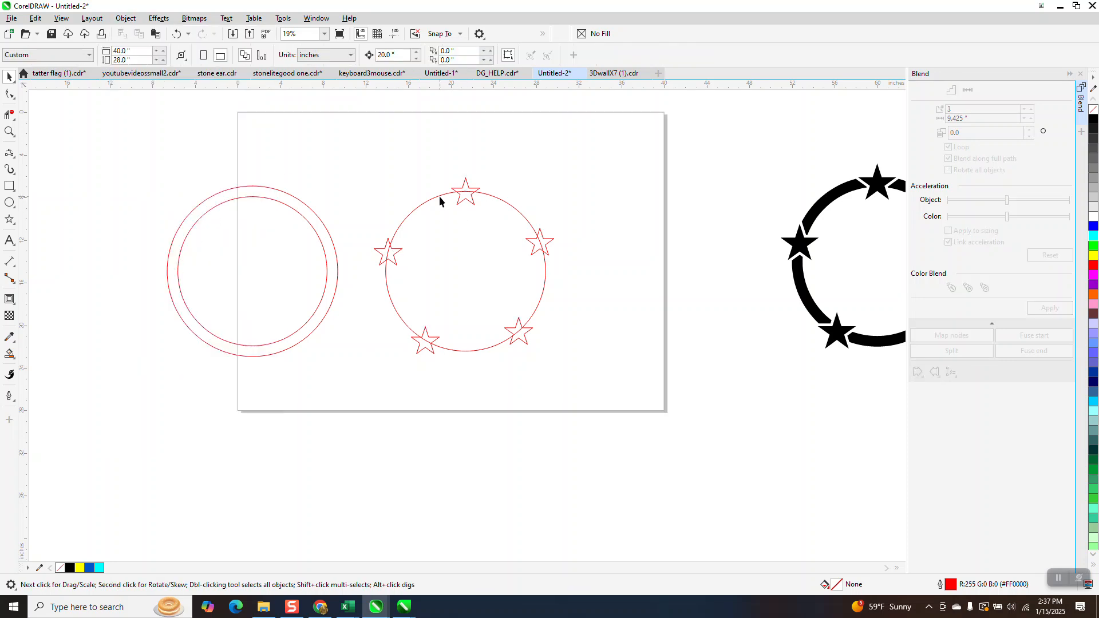
# Move the 15-inch path circle 20 inches right, then move the 16-inch and 14-inch circles 20 inches right onto the stars.
pyautogui.click(440, 200)
pyautogui.press('Right')
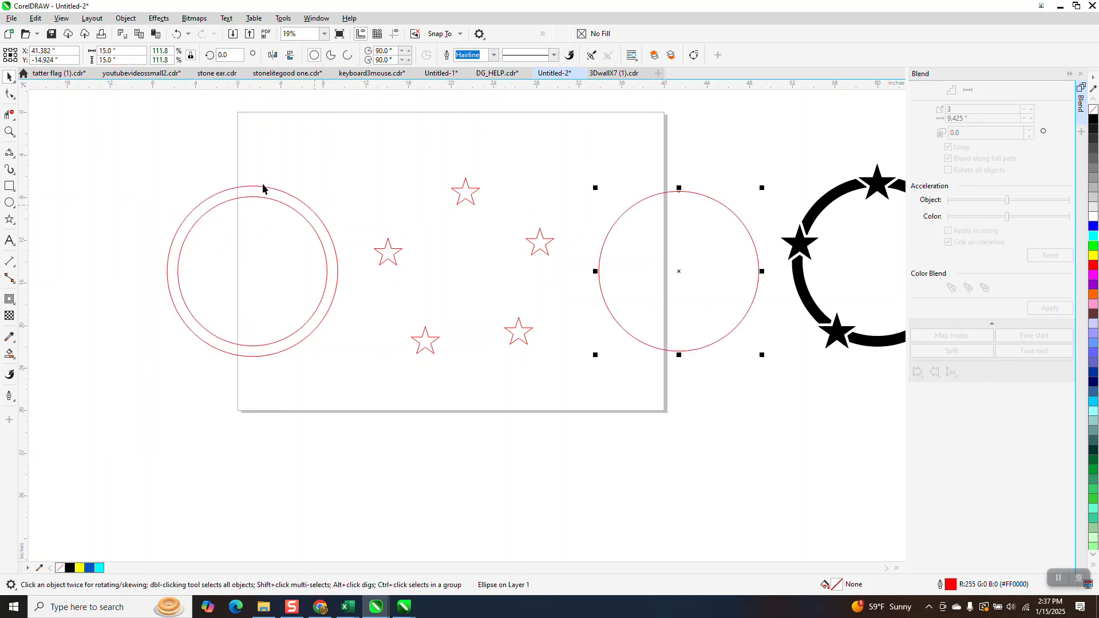
pyautogui.moveTo(144, 145); pyautogui.dragTo(377, 359)
pyautogui.press('Right')
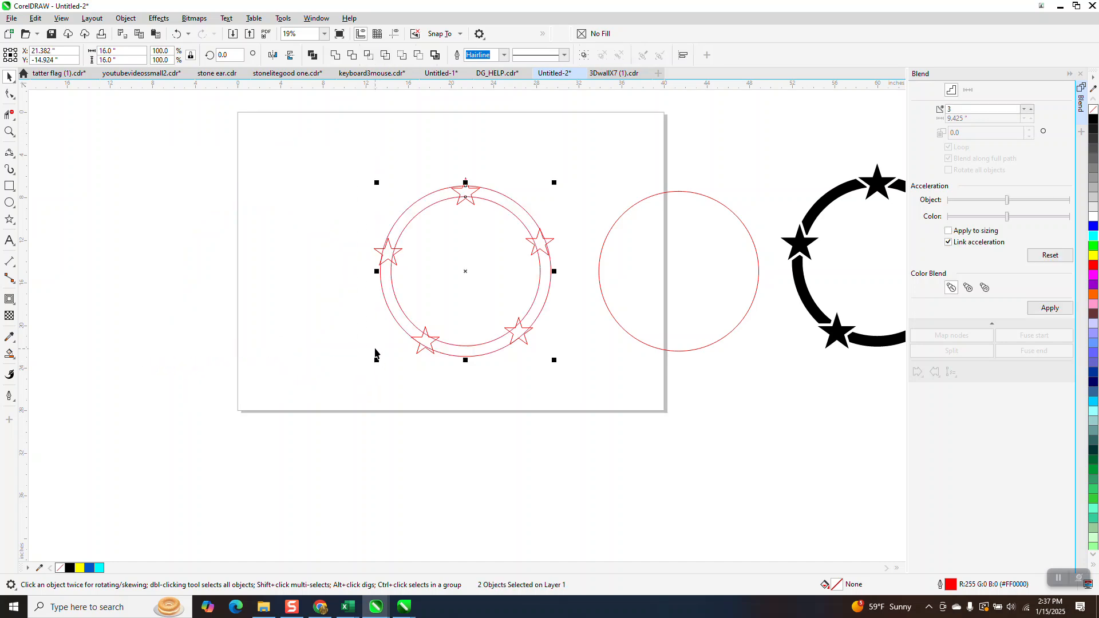
# Shrink the outer circle about its center to about 15.6 inches so it meets the top star's horizontal edges.
pyautogui.click(14, 137)
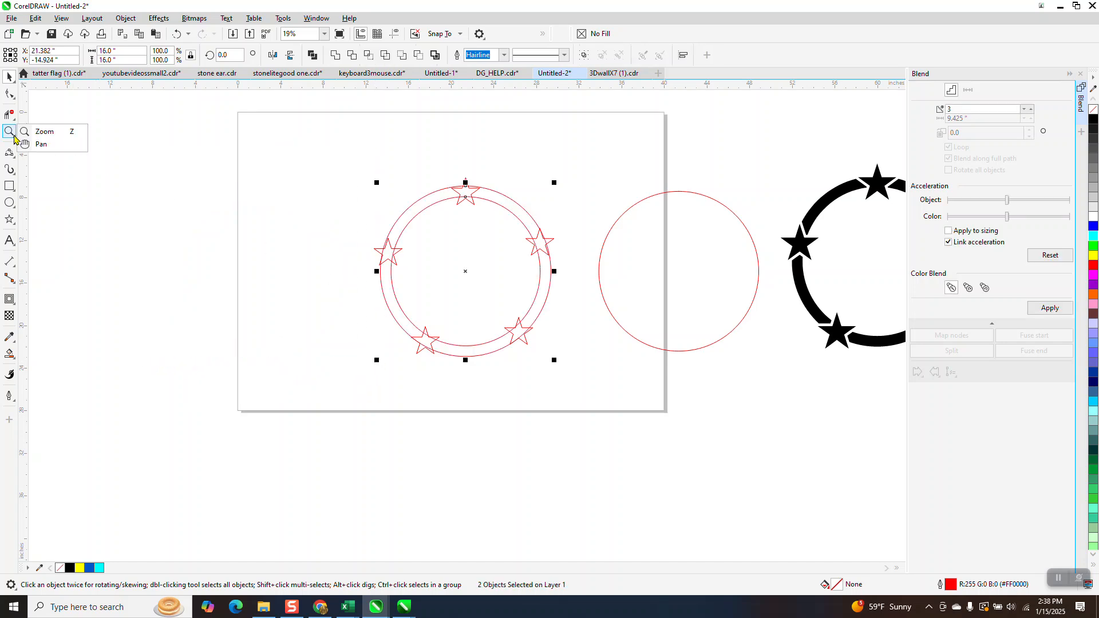
pyautogui.click(46, 131)
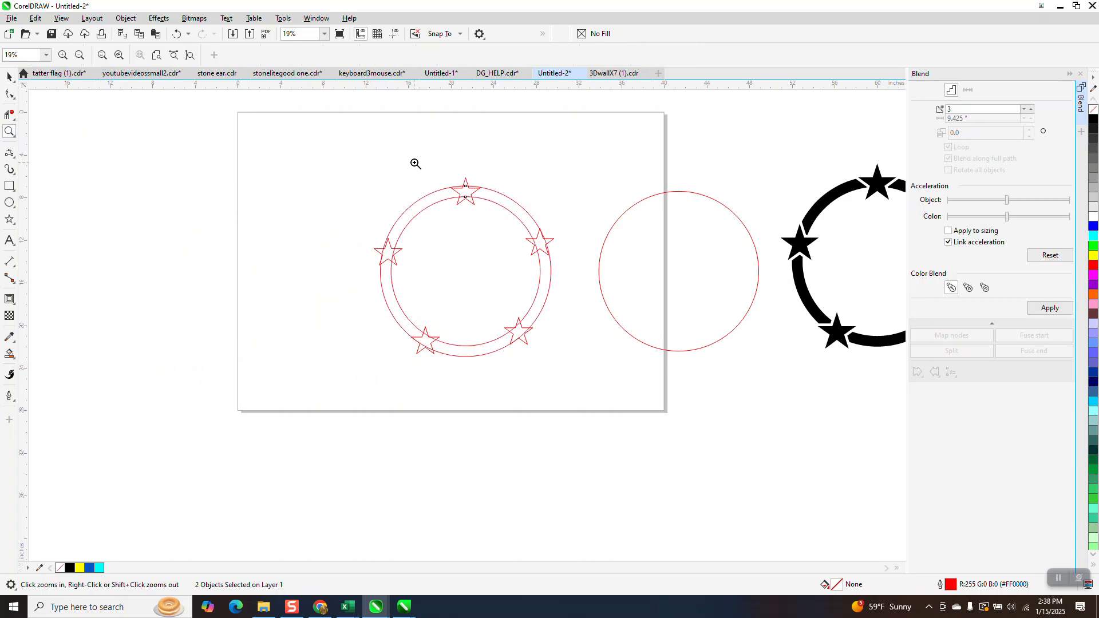
pyautogui.moveTo(415, 164); pyautogui.dragTo(532, 235)
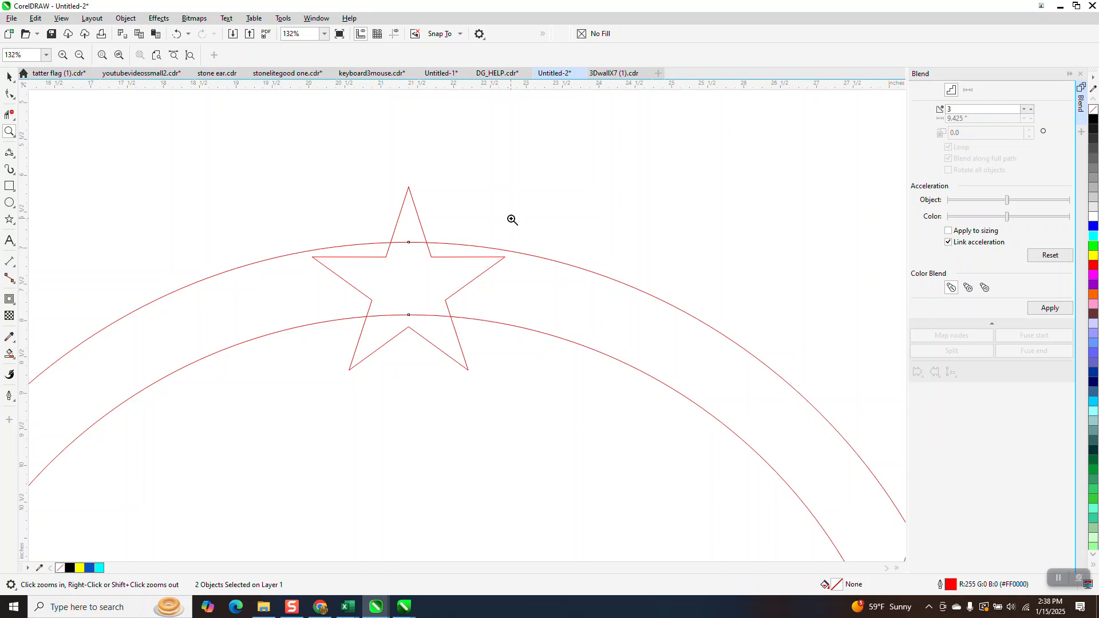
pyautogui.scroll(-2, 509, 217)
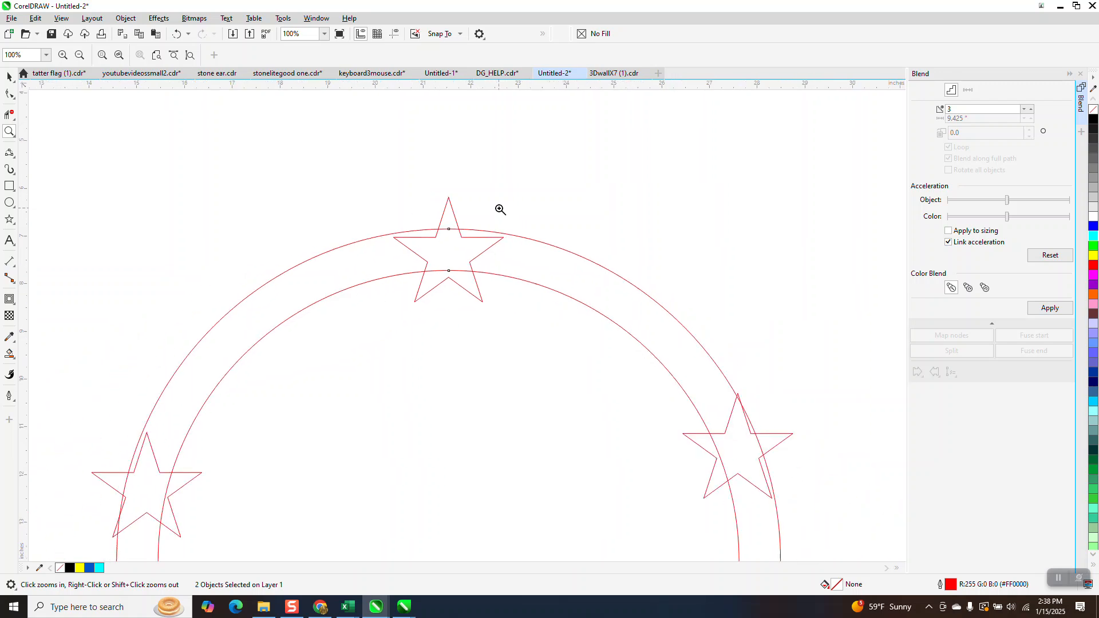
pyautogui.click(9, 76)
pyautogui.click(486, 149)
pyautogui.click(558, 249)
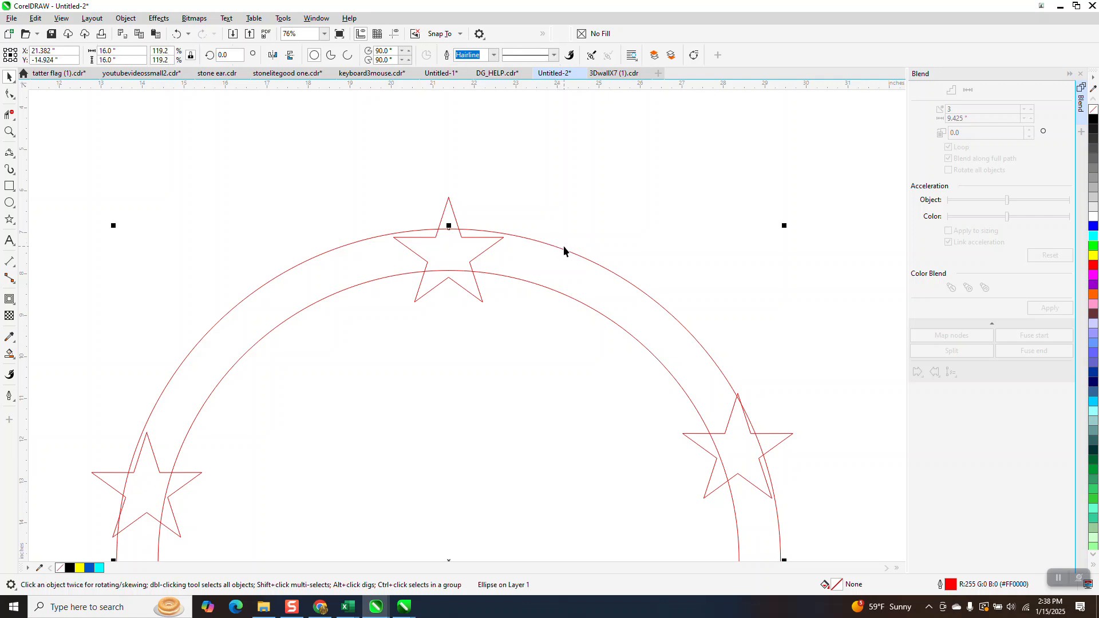
pyautogui.moveTo(785, 223); pyautogui.dragTo(777, 233)
# Shrink the inner circle about its center to about 13.8 inches, close to the top star's lower notch.
pyautogui.hscroll(2, 758, 214)
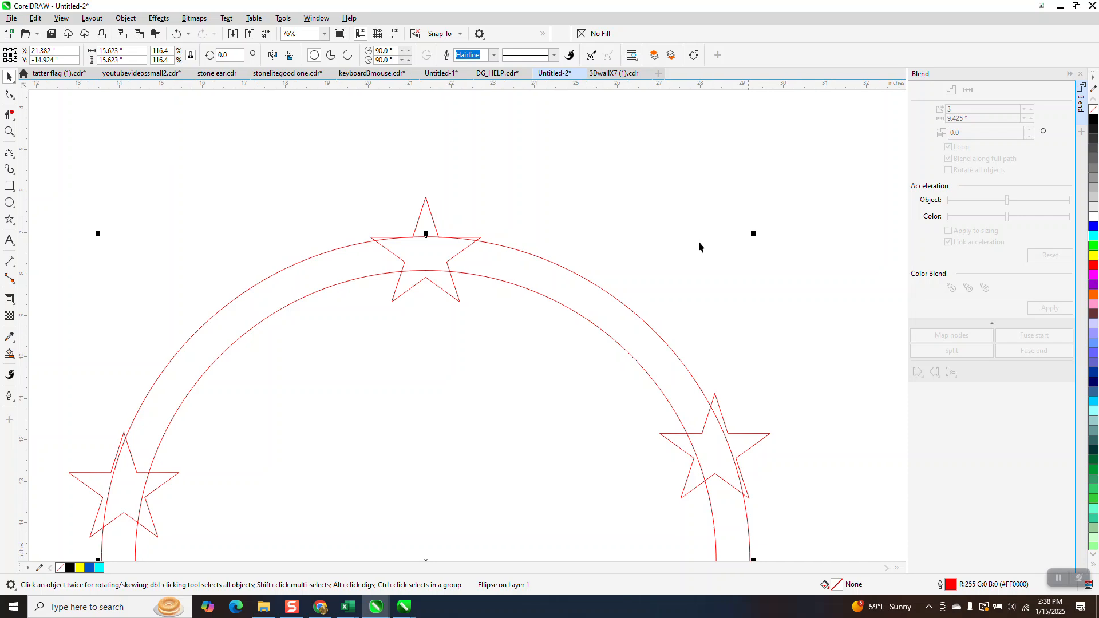
pyautogui.click(585, 321)
pyautogui.moveTo(722, 268); pyautogui.dragTo(719, 271)
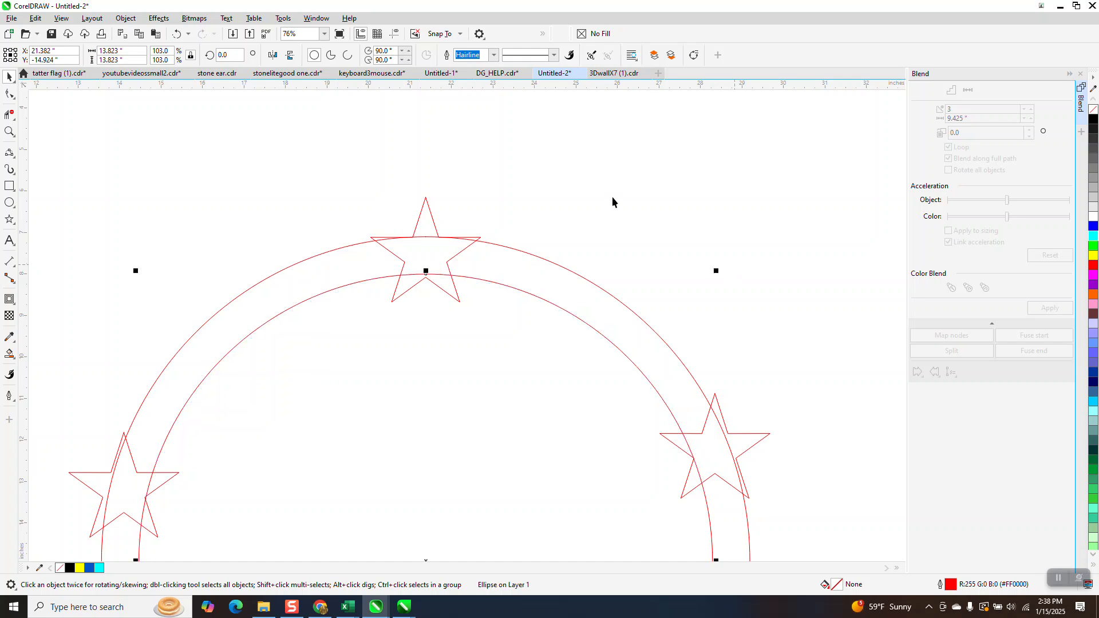
# Use Smart Fill to fill the upper-left ring segment between the stars with black and no outline.
pyautogui.scroll(-3, 551, 171)
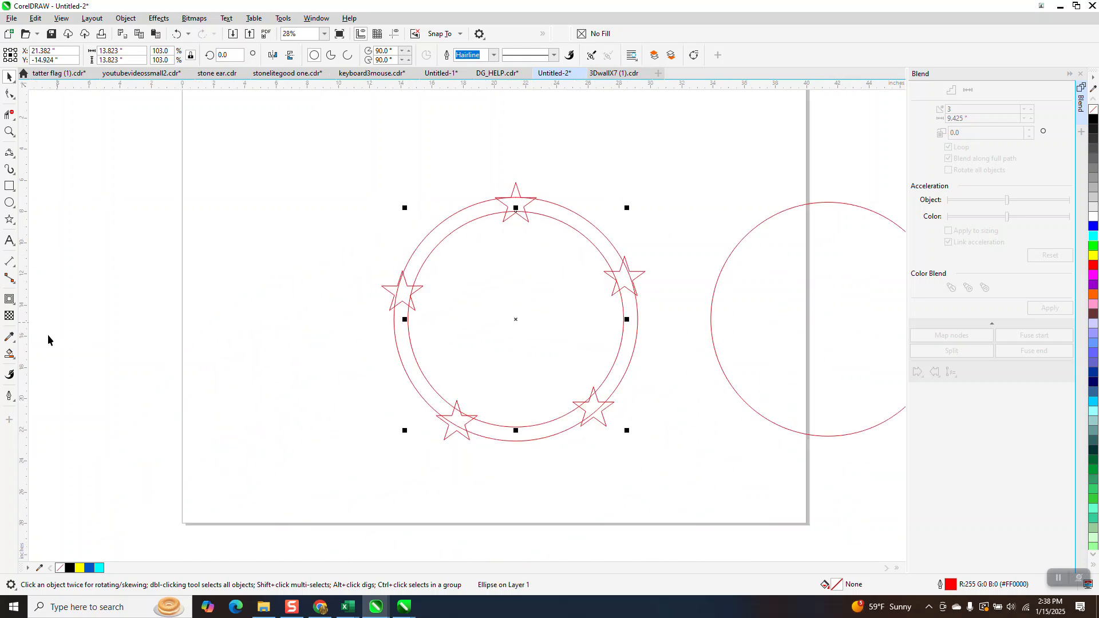
pyautogui.click(9, 353)
pyautogui.click(449, 235)
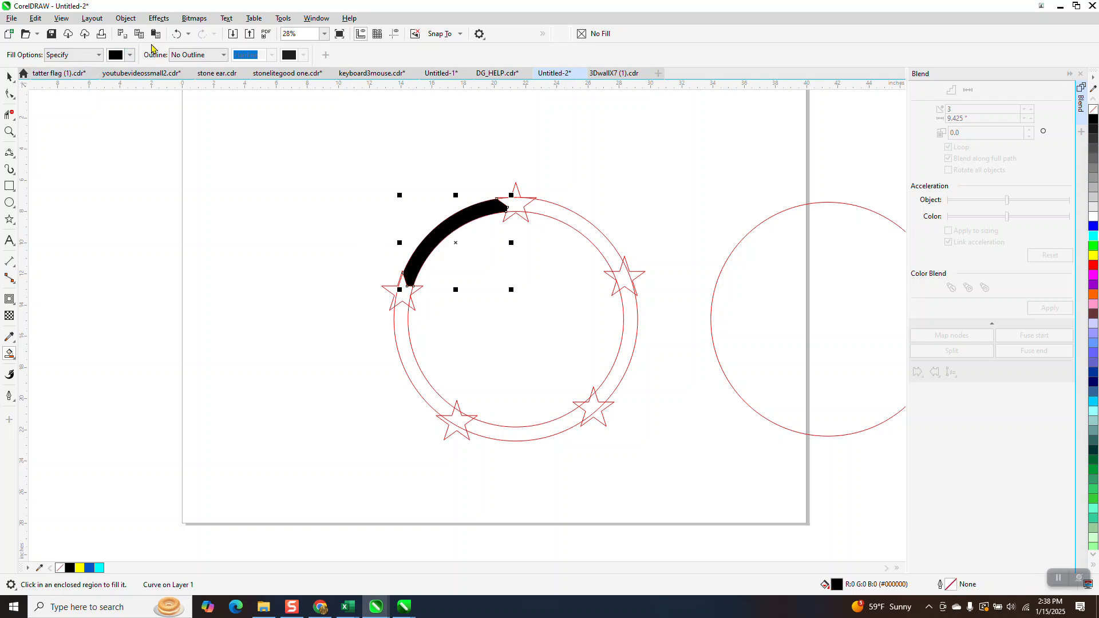
# Undo the black segment fill and move the inner and outer circles 20 inches left, clear of the stars.
pyautogui.click(176, 33)
pyautogui.click(10, 76)
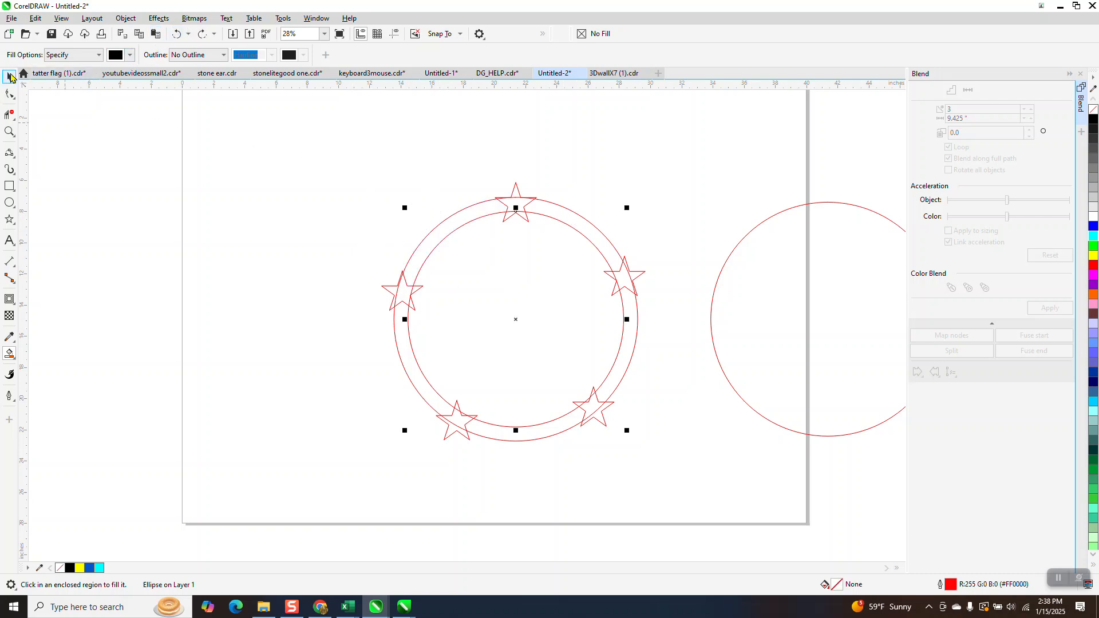
pyautogui.click(436, 189)
pyautogui.click(518, 195)
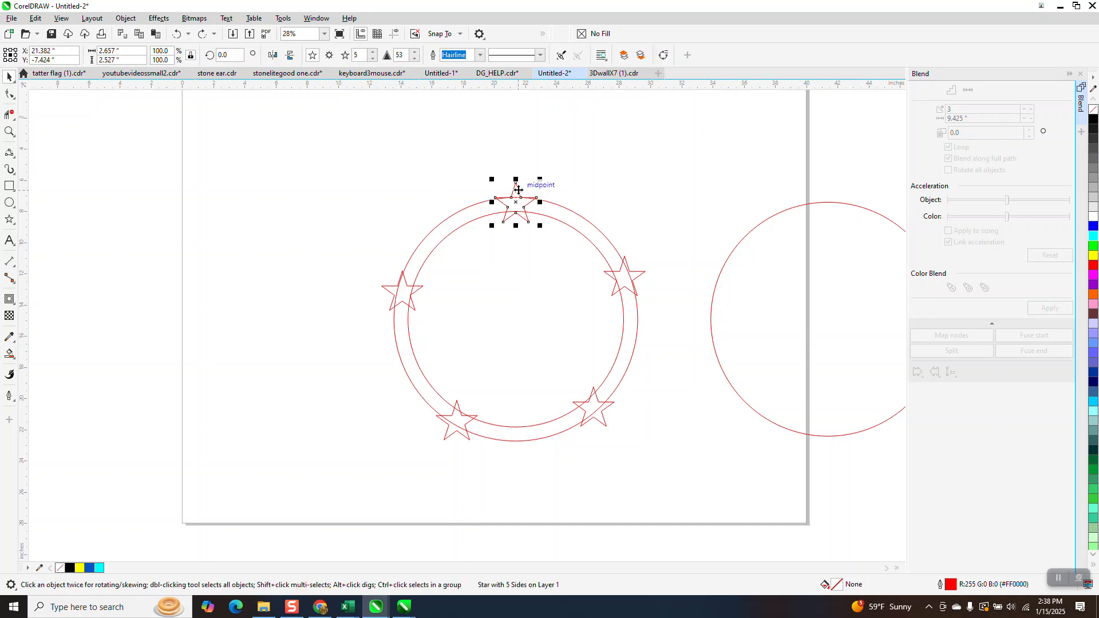
pyautogui.click(472, 222)
pyautogui.hotkey('ctrl', 'z')
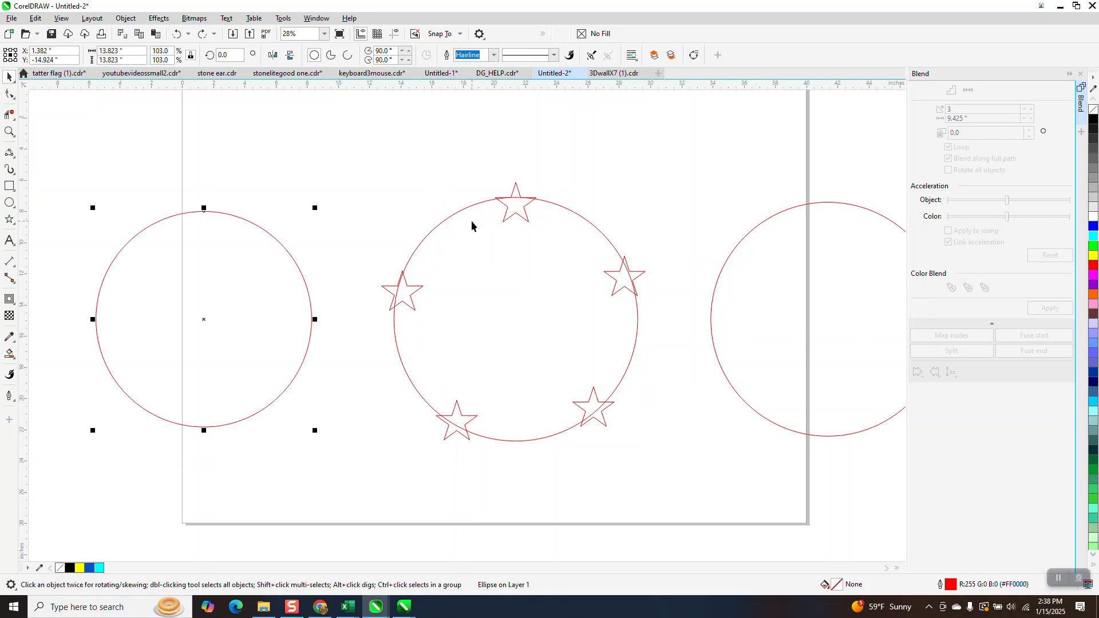
pyautogui.hotkey('ctrl', 'z')
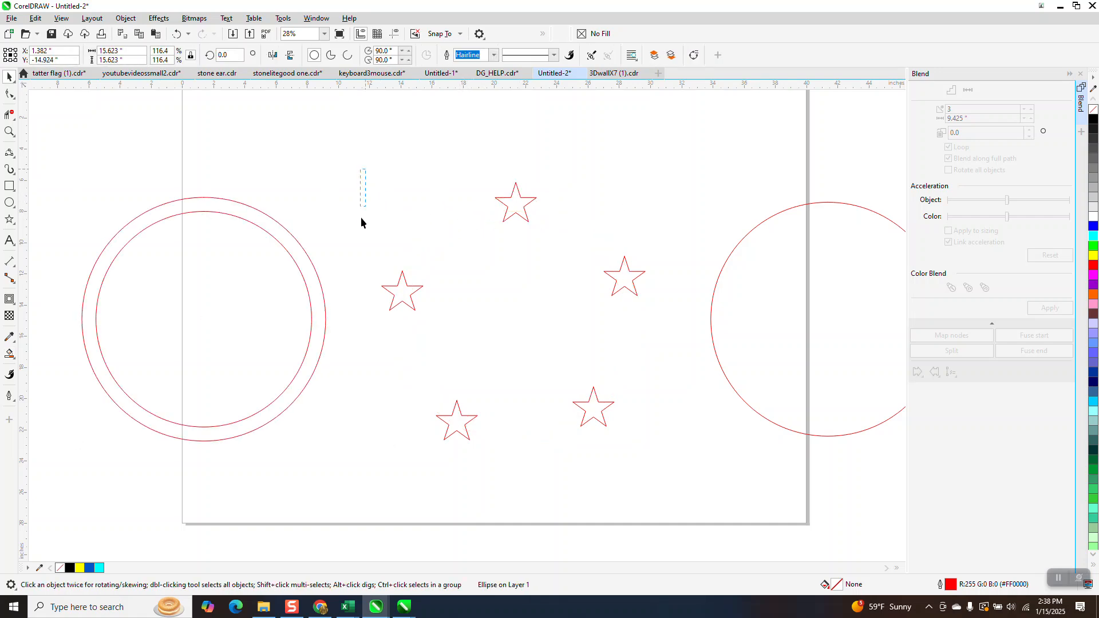
# Group the five stars and apply a one-step outside contour with a 0.25-inch offset.
pyautogui.moveTo(658, 452); pyautogui.dragTo(653, 447)
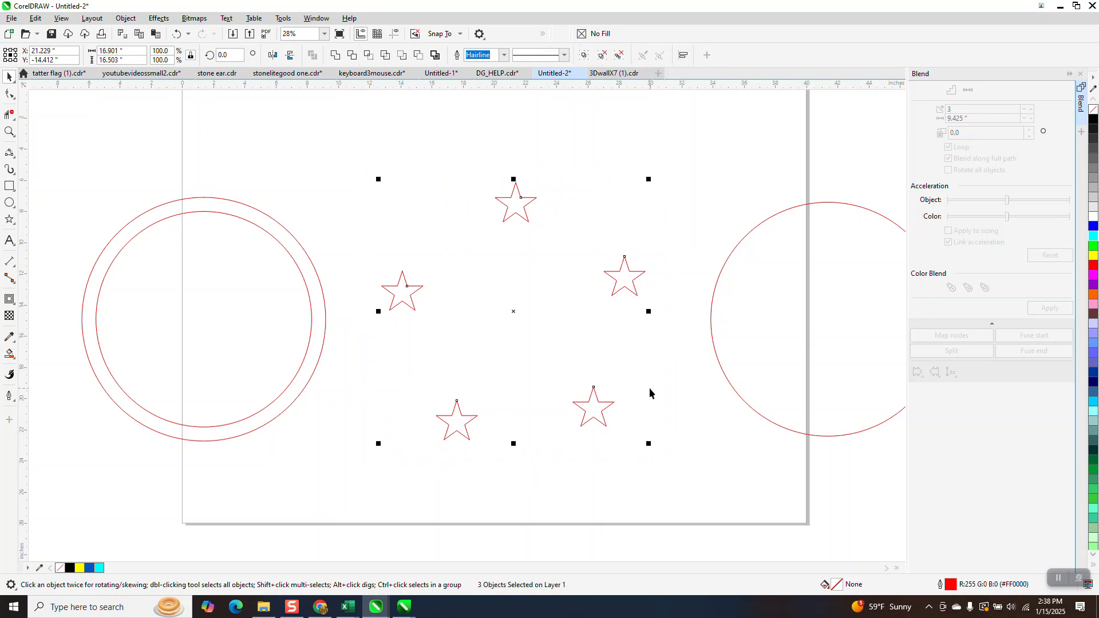
pyautogui.hotkey('ctrl', 'g')
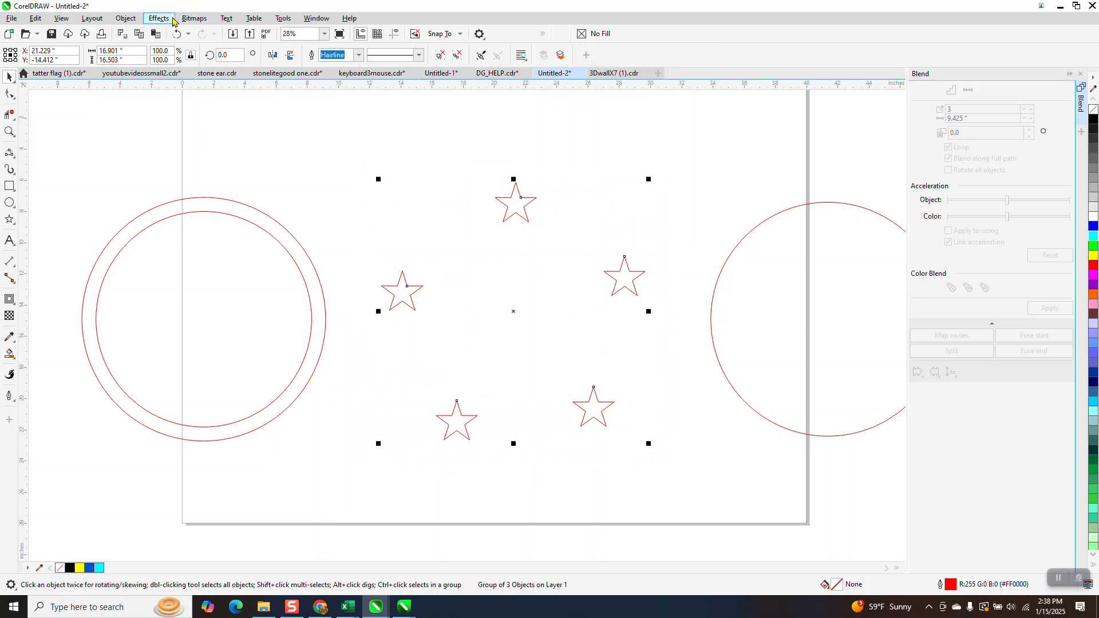
pyautogui.click(167, 20)
pyautogui.click(177, 280)
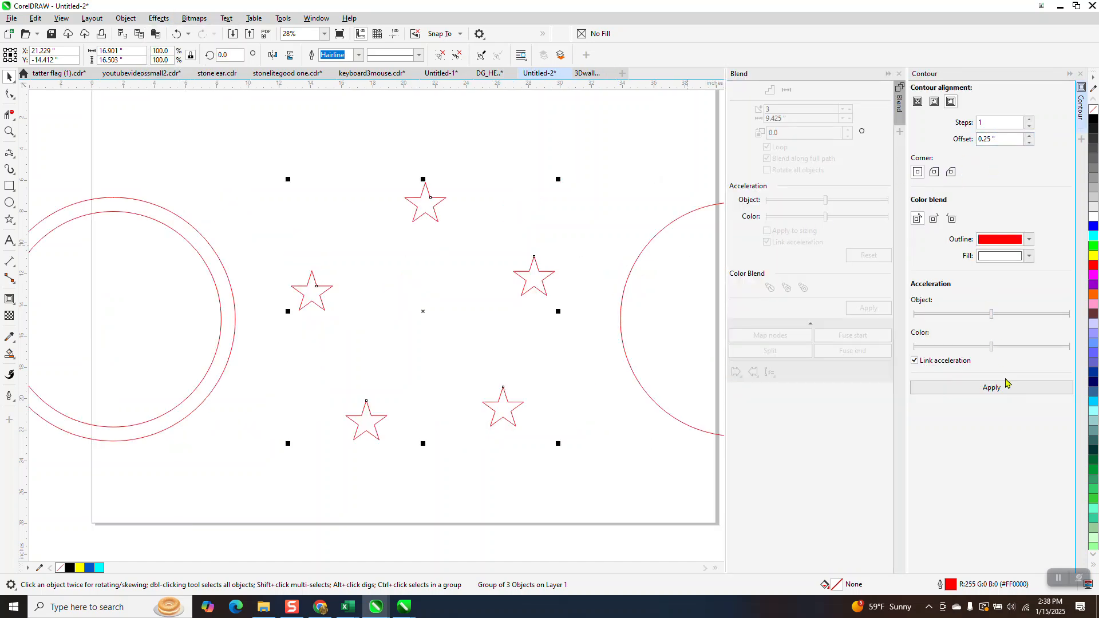
pyautogui.click(1006, 390)
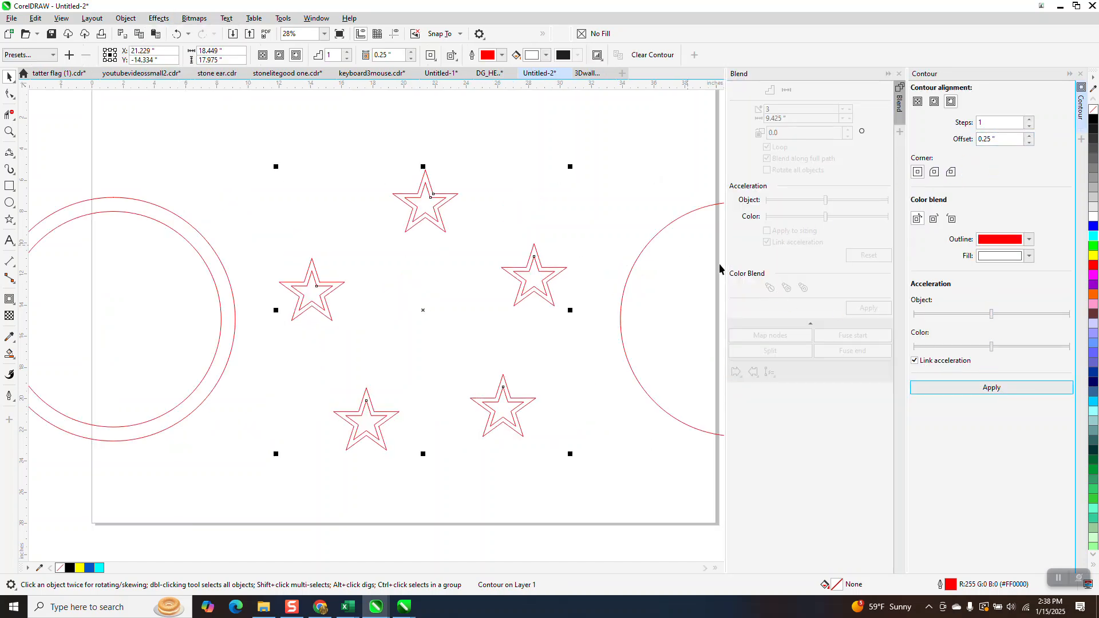
# Move the outer and inner circles 20 inches right, back over the contoured stars.
pyautogui.click(117, 198)
pyautogui.press('Right')
pyautogui.click(145, 214)
pyautogui.press('Right')
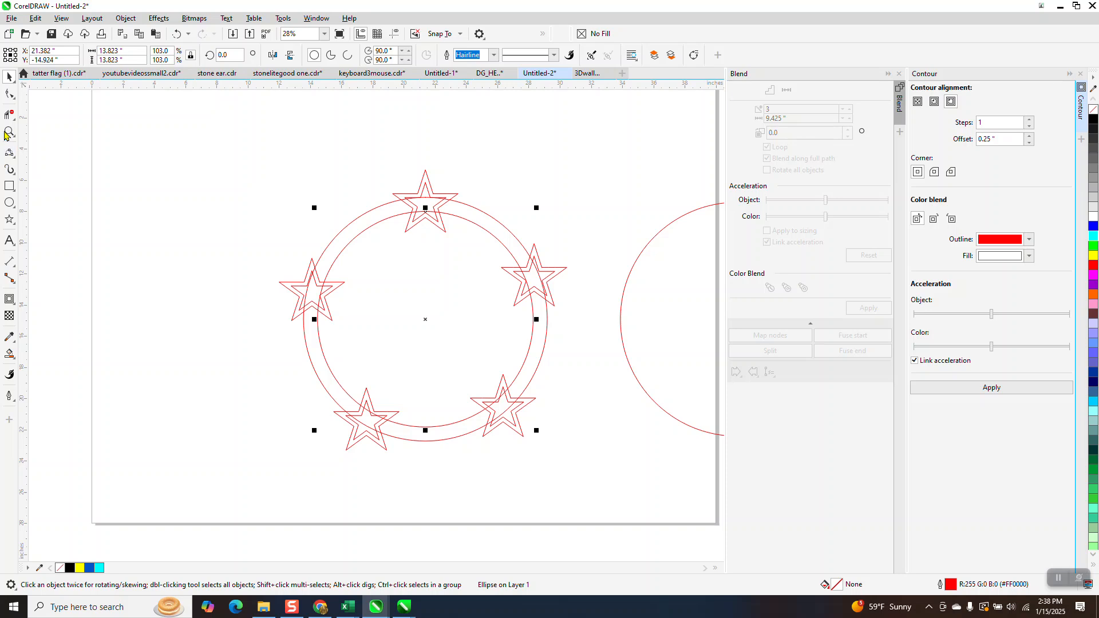
# Enlarge the outer circle about its center to about 16.4 inches in diameter.
pyautogui.moveTo(237, 145); pyautogui.dragTo(404, 351)
pyautogui.moveTo(655, 481); pyautogui.dragTo(656, 481)
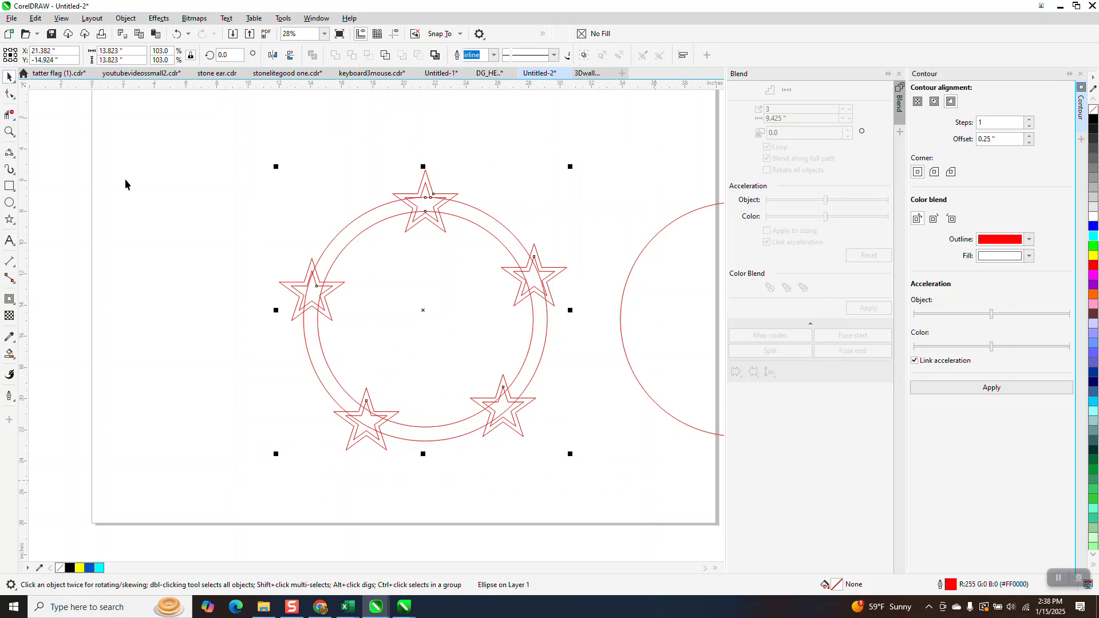
pyautogui.click(9, 132)
pyautogui.moveTo(292, 180); pyautogui.dragTo(704, 430)
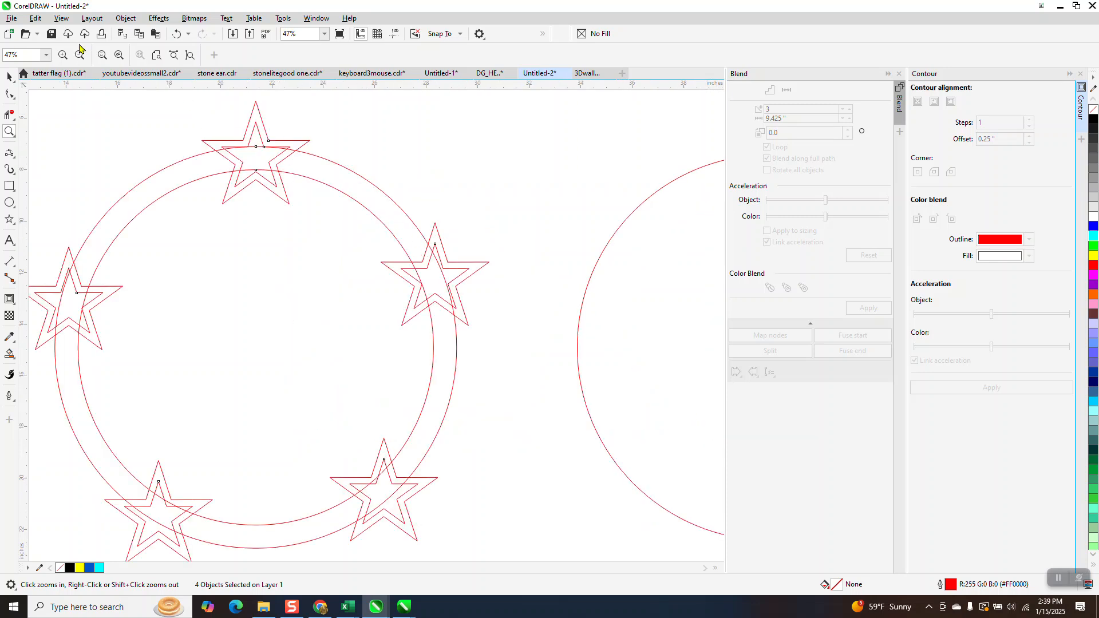
pyautogui.press('space')
pyautogui.click(364, 178)
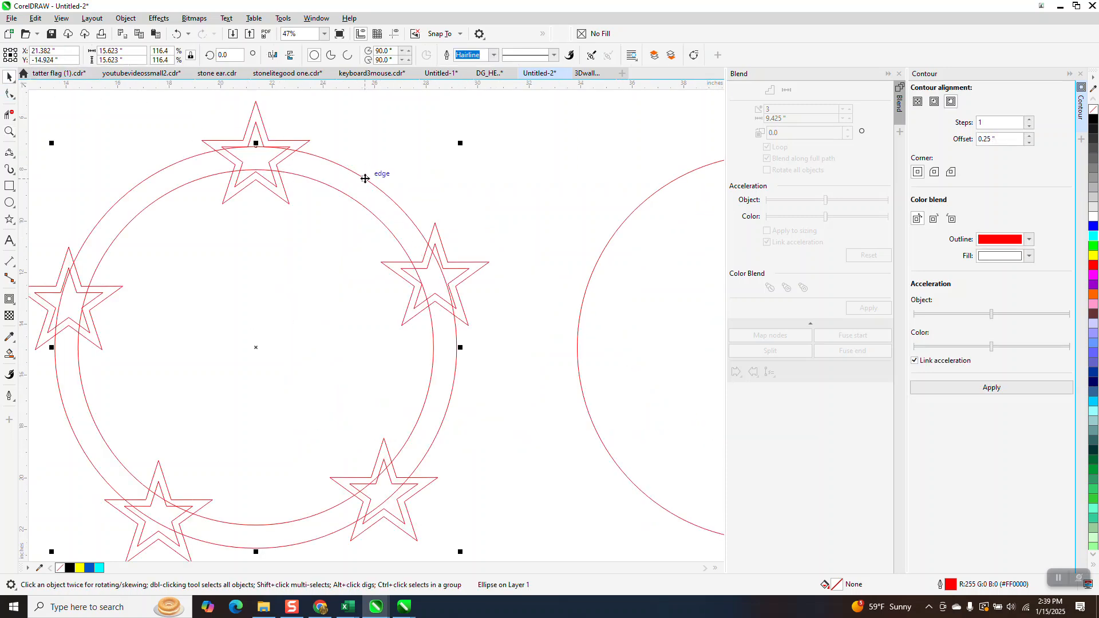
pyautogui.moveTo(460, 144); pyautogui.dragTo(480, 134)
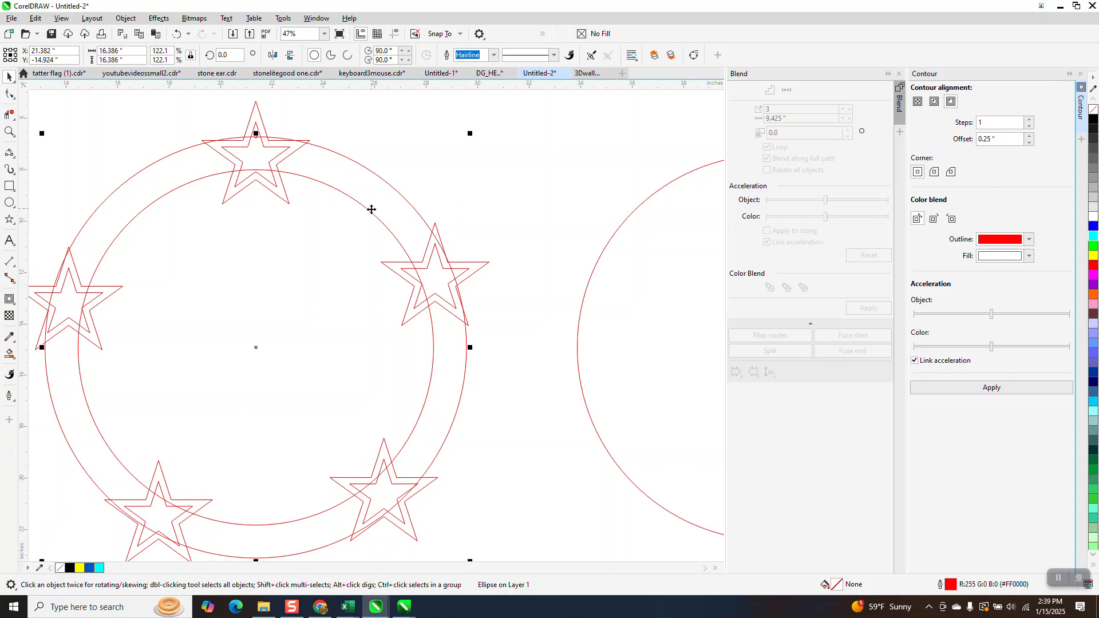
pyautogui.scroll(-1, 421, 185)
pyautogui.scroll(-1, 422, 184)
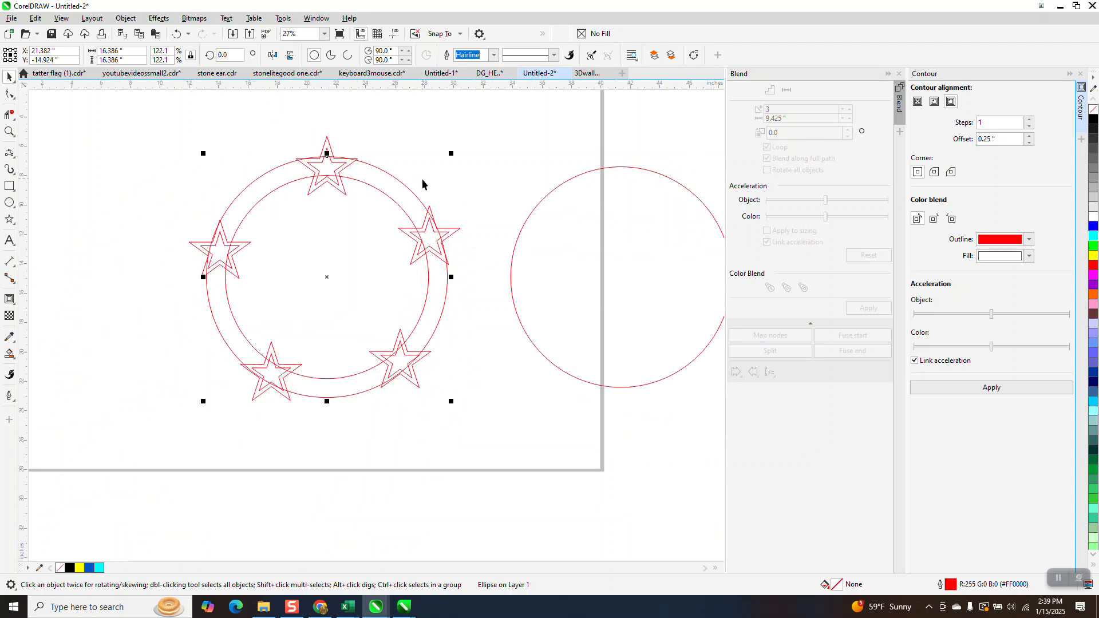
pyautogui.scroll(-1, 158, 272)
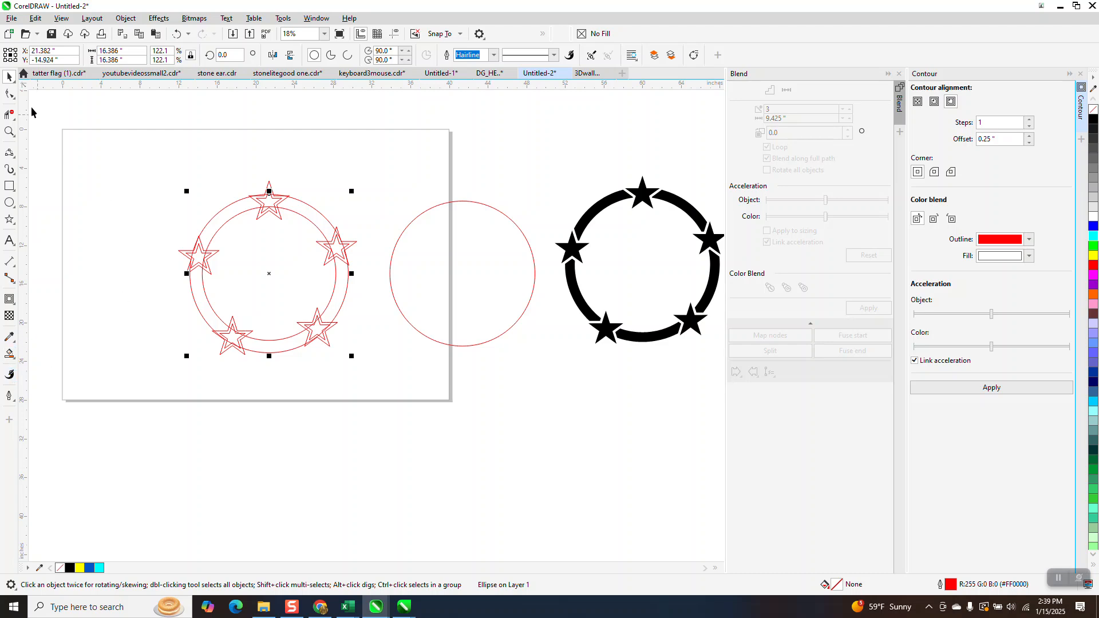
# Group the circles with the contoured stars, and Smart Fill the five ring segments between the stars with black and no outline.
pyautogui.moveTo(366, 383); pyautogui.dragTo(367, 384)
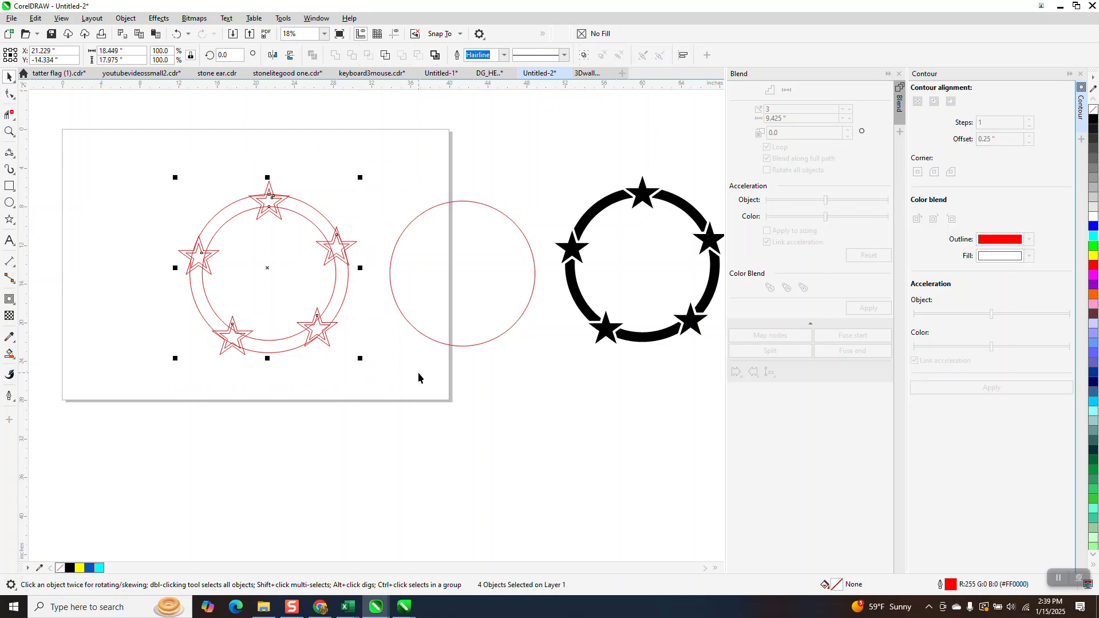
pyautogui.click(9, 354)
pyautogui.click(204, 309)
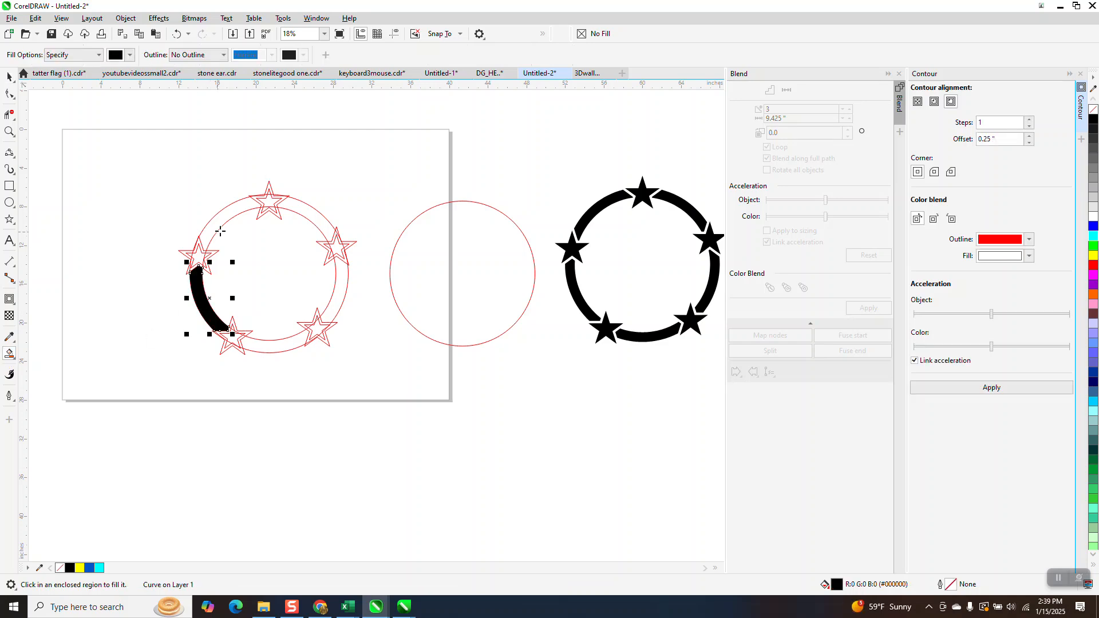
pyautogui.click(224, 219)
pyautogui.click(297, 216)
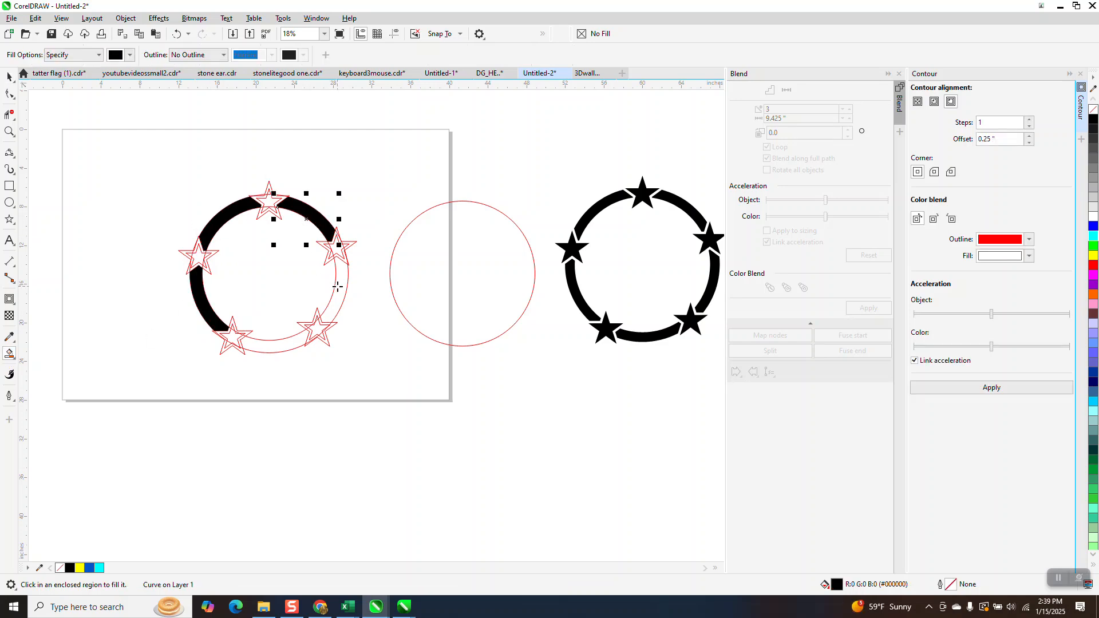
pyautogui.click(337, 286)
pyautogui.click(286, 340)
pyautogui.click(9, 76)
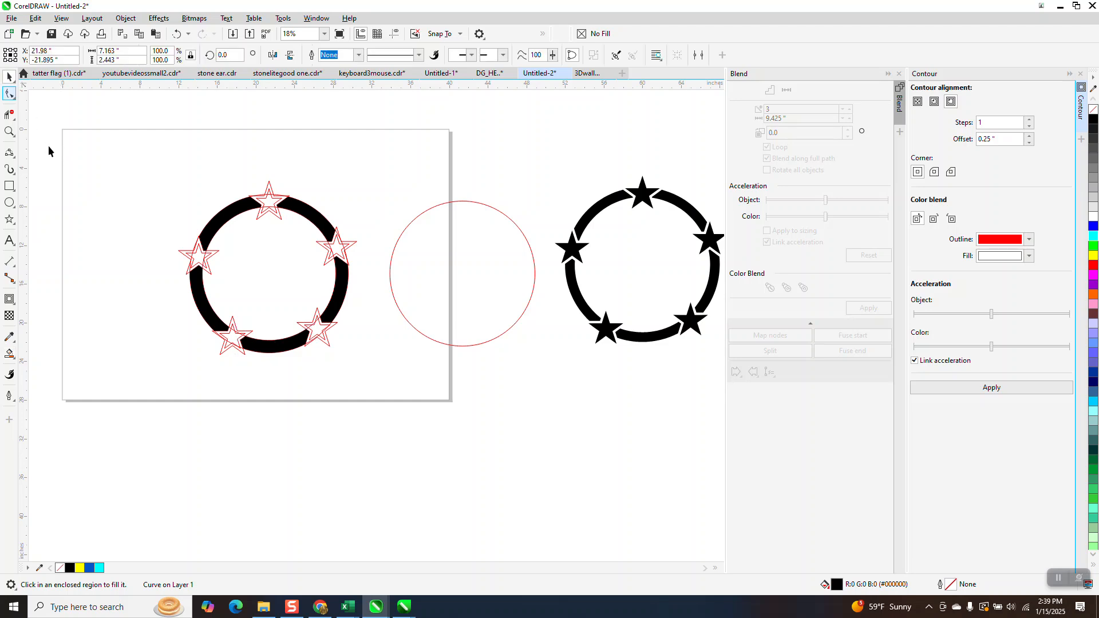
# Move the grouped circles and star outlines 20 inches left, off the black ring segments.
pyautogui.click(268, 196)
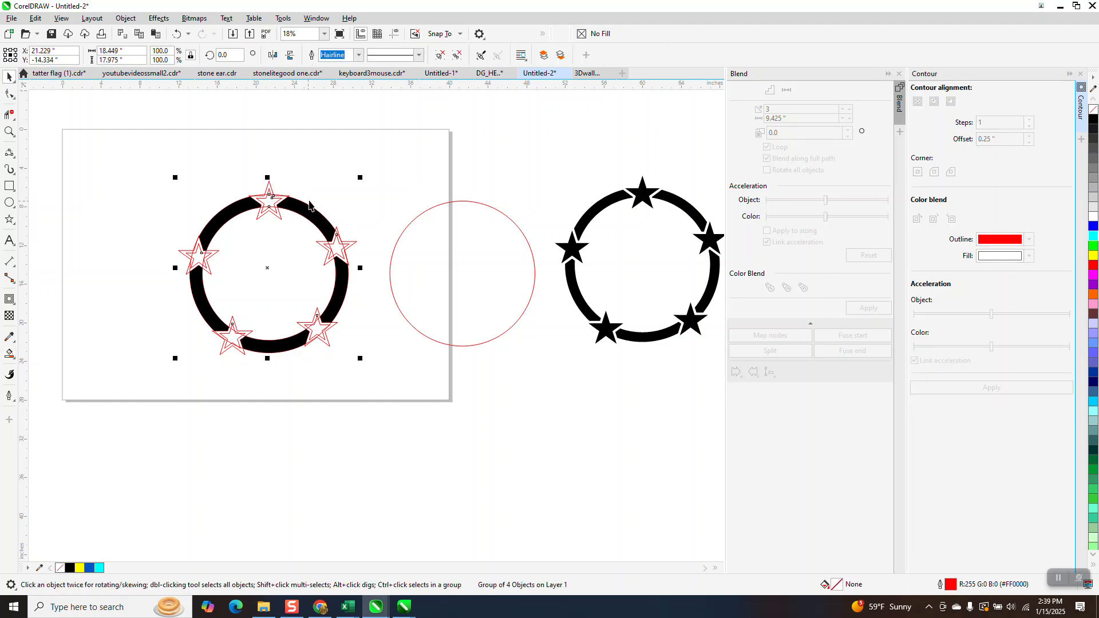
pyautogui.press('Left')
pyautogui.scroll(-2, 340, 238)
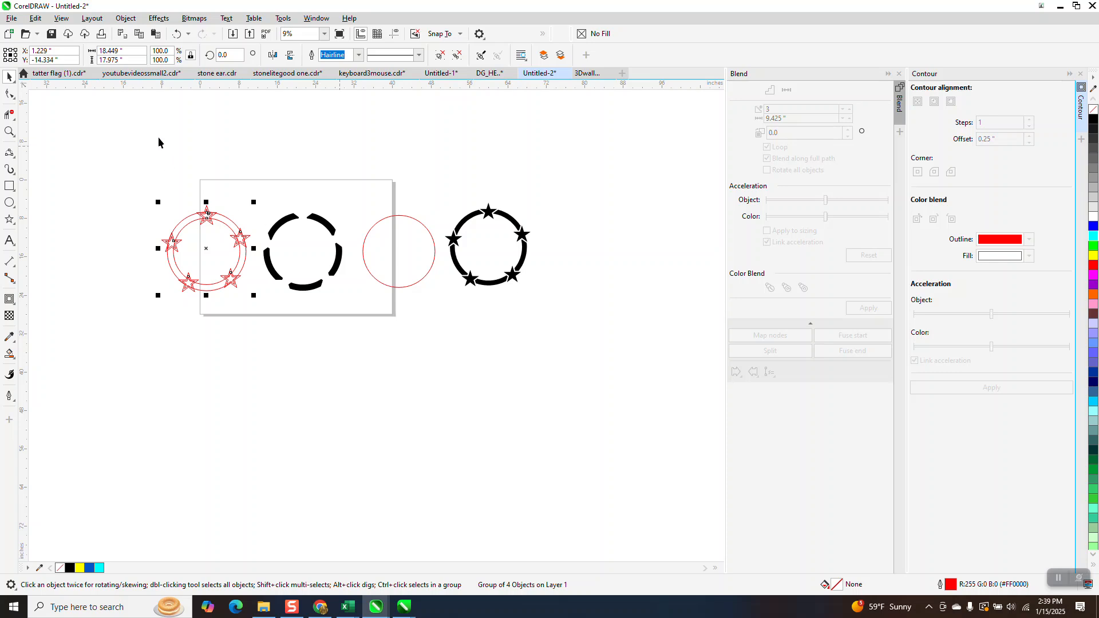
# Ungroup the red outlines and delete the outer and inner circles, keeping only the contoured stars.
pyautogui.click(158, 18)
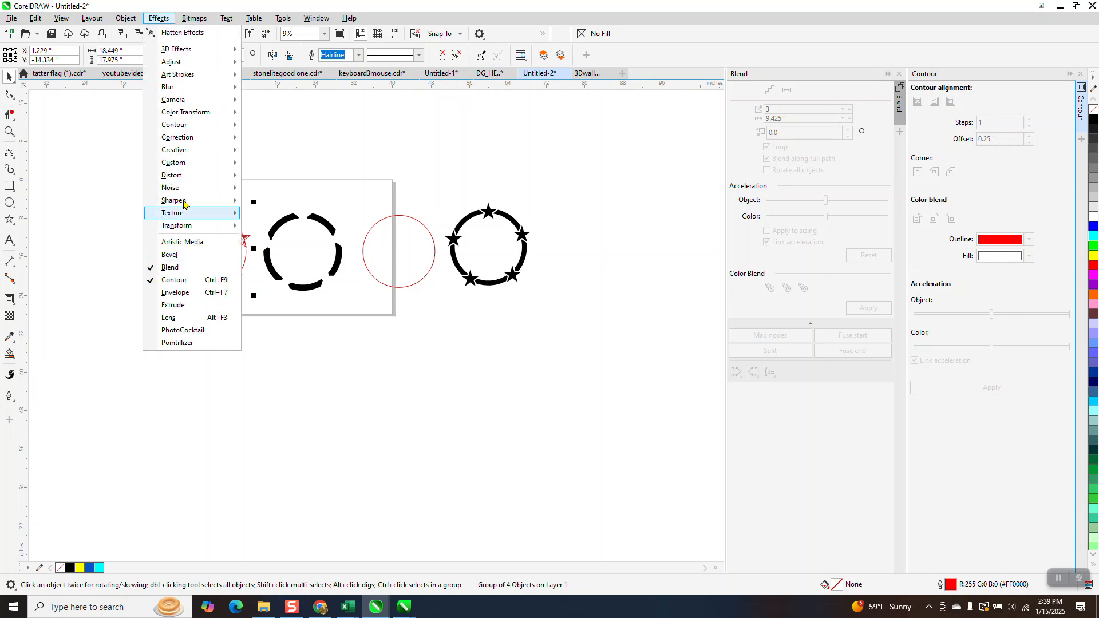
pyautogui.moveTo(126, 18)
pyautogui.moveTo(138, 213)
pyautogui.click(305, 225)
pyautogui.click(264, 156)
pyautogui.click(231, 223)
pyautogui.press('Delete')
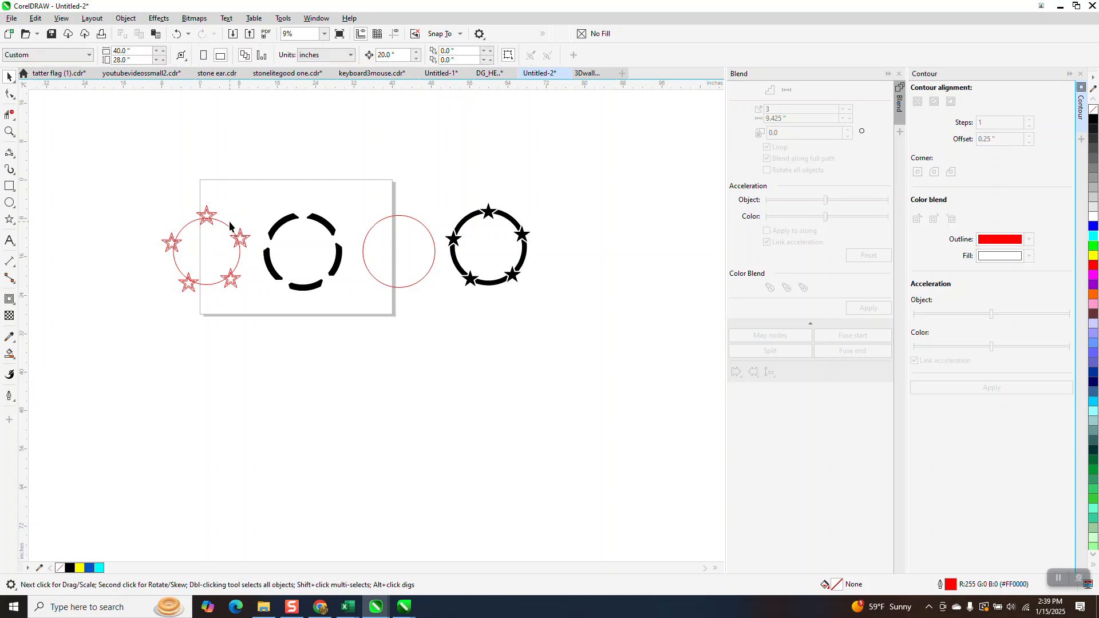
pyautogui.click(216, 224)
pyautogui.press('Delete')
# Smart Fill the inside of each of the five stars with black and move each filled star 20 inches right into the ring's gaps.
pyautogui.click(9, 132)
pyautogui.moveTo(120, 184)
pyautogui.mouseDown()
pyautogui.moveTo(442, 361)
pyautogui.moveTo(537, 373)
pyautogui.mouseUp()
pyautogui.click(9, 354)
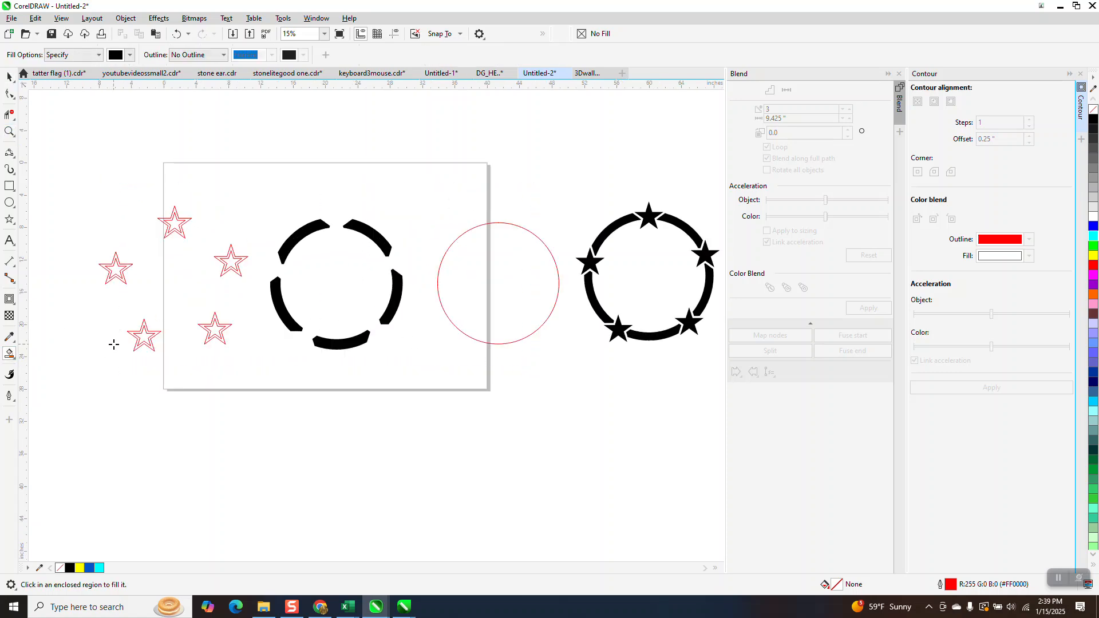
pyautogui.click(145, 338)
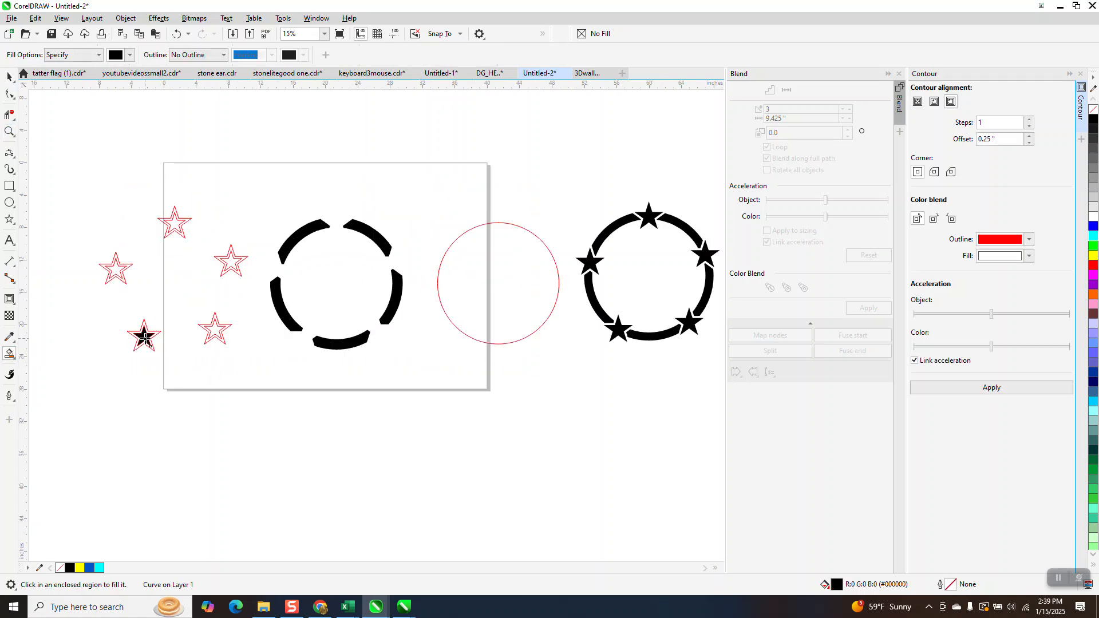
pyautogui.press('Right')
pyautogui.click(211, 332)
pyautogui.press('Right')
pyautogui.click(231, 256)
pyautogui.press('Right')
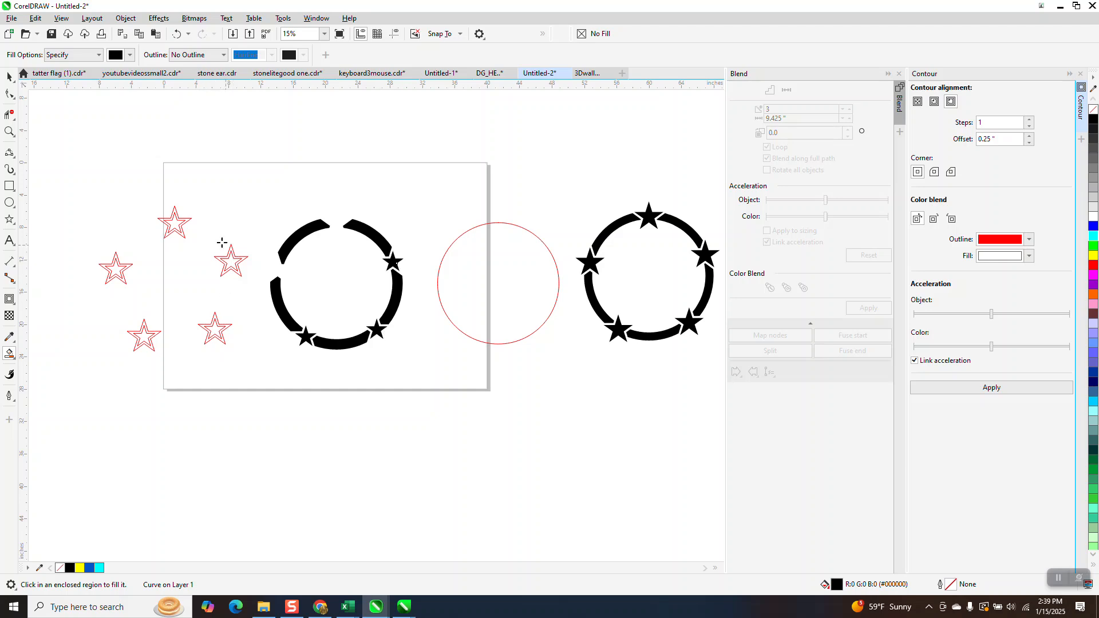
pyautogui.click(178, 223)
pyautogui.press('Right')
pyautogui.click(120, 270)
pyautogui.press('Right')
# Compare the finished star ring with the original black star ring up close.
pyautogui.click(10, 114)
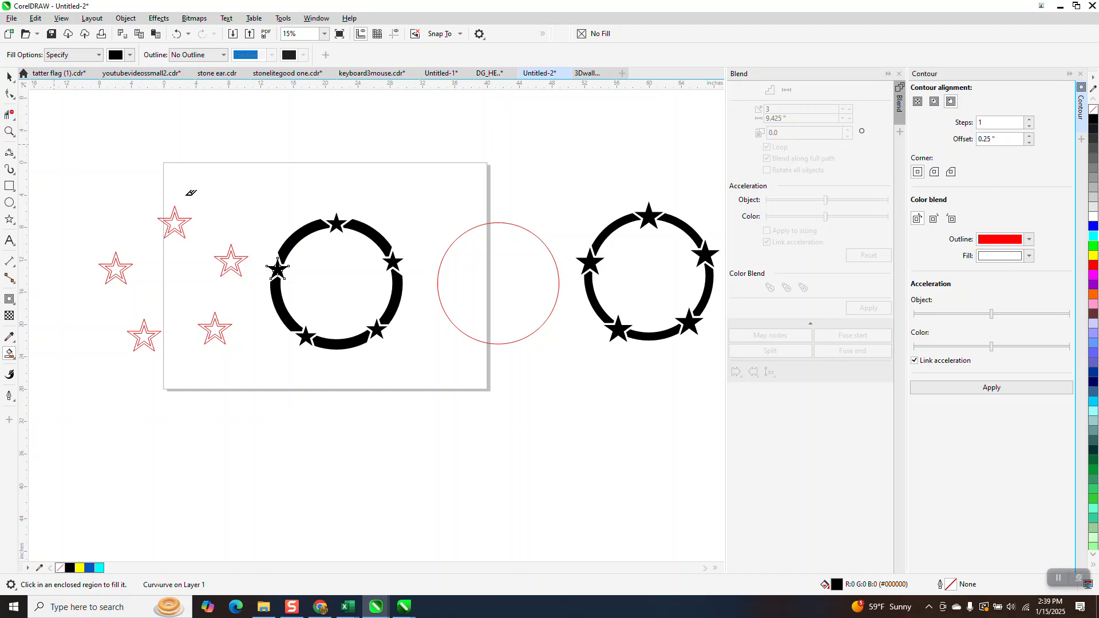
pyautogui.press('z')
pyautogui.moveTo(255, 236); pyautogui.dragTo(473, 372)
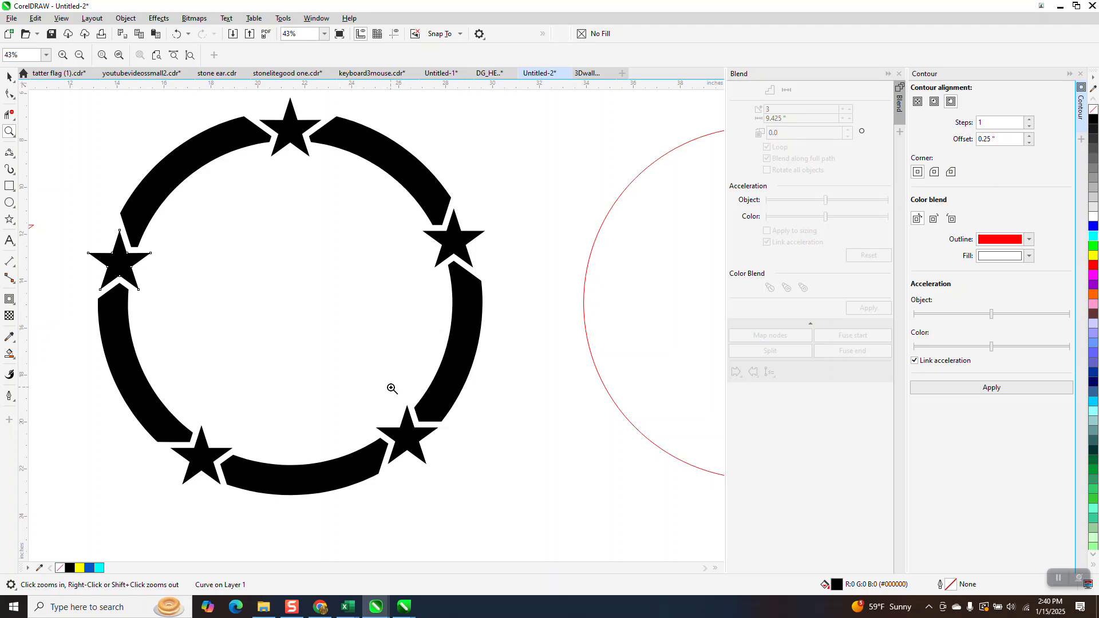
pyautogui.scroll(-5, 281, 405)
pyautogui.moveTo(426, 305); pyautogui.dragTo(517, 431)
pyautogui.scroll(-1, 562, 412)
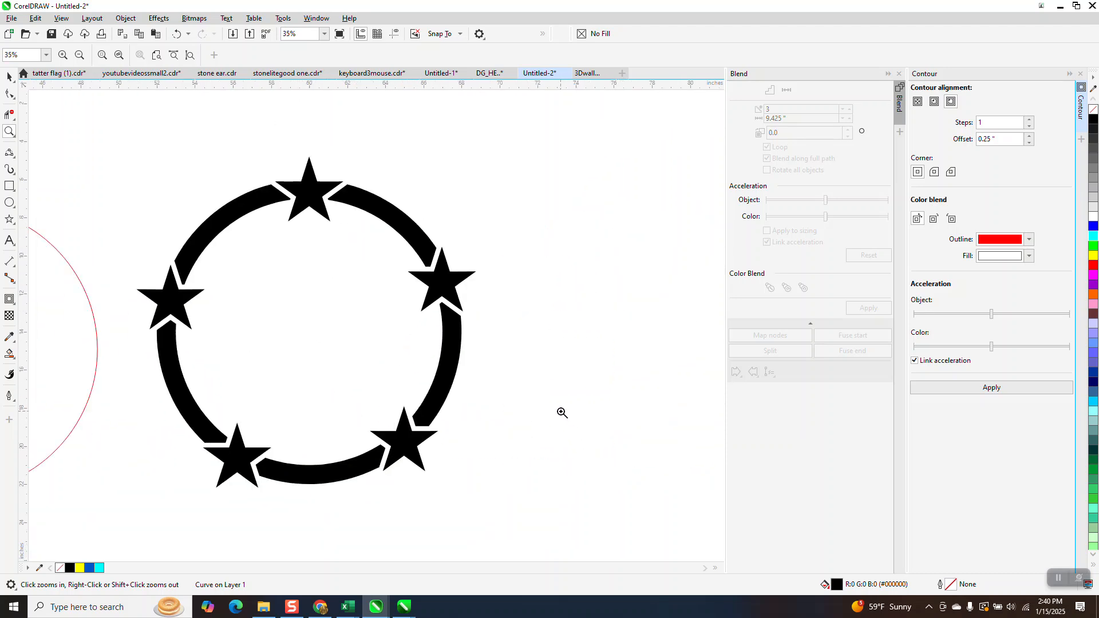
pyautogui.scroll(-4, 561, 413)
pyautogui.moveTo(180, 318); pyautogui.dragTo(329, 469)
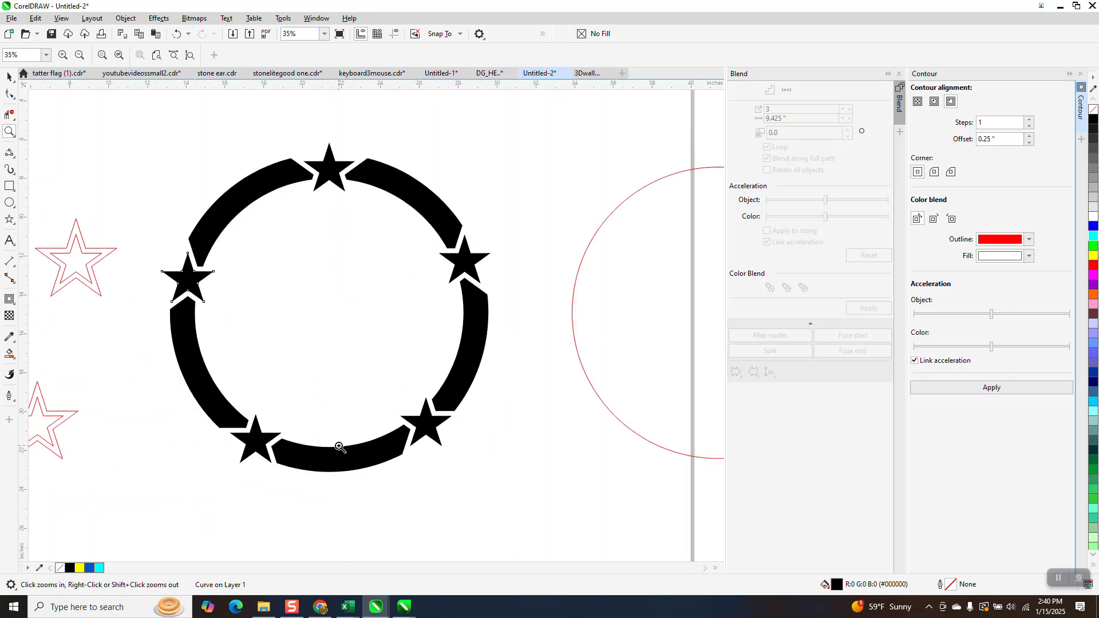
pyautogui.scroll(-2, 339, 447)
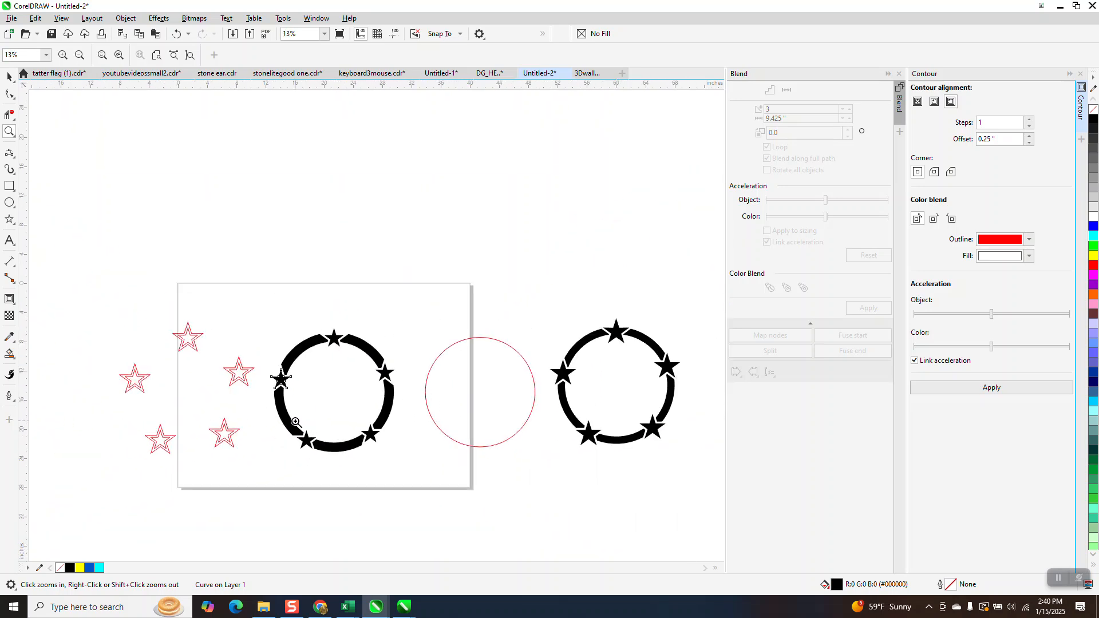